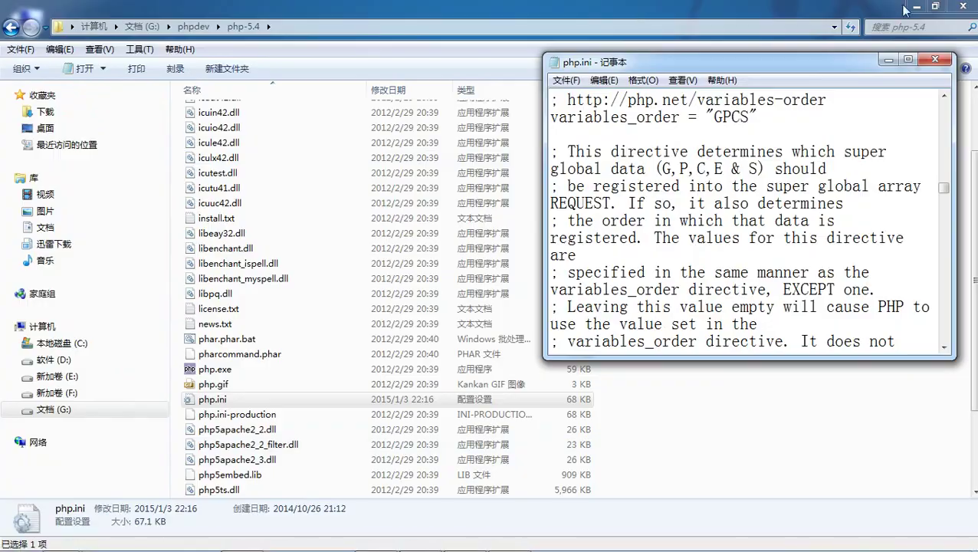
- Minimize Explorer and open Computer Management from the desktop's Computer icon
left_click(916, 6)
right_click(36, 27)
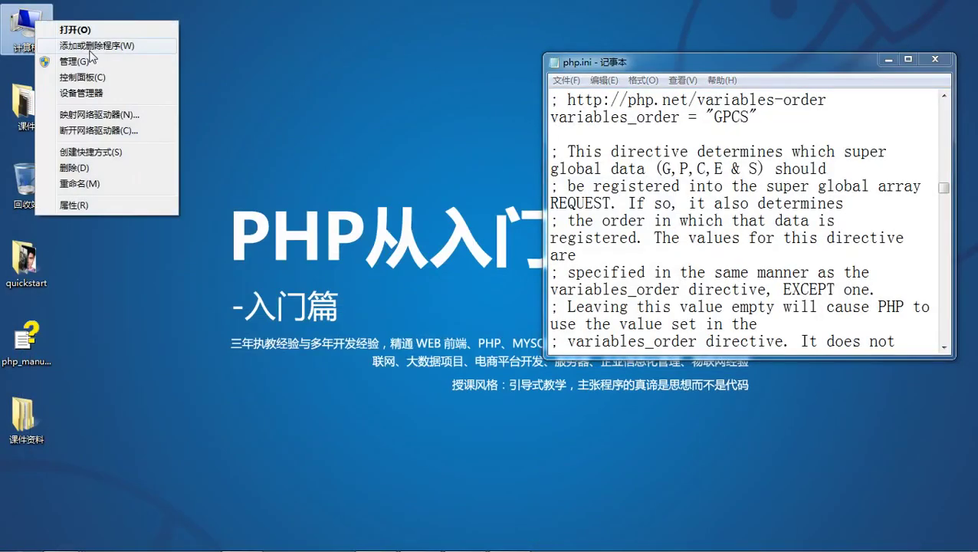
left_click(104, 63)
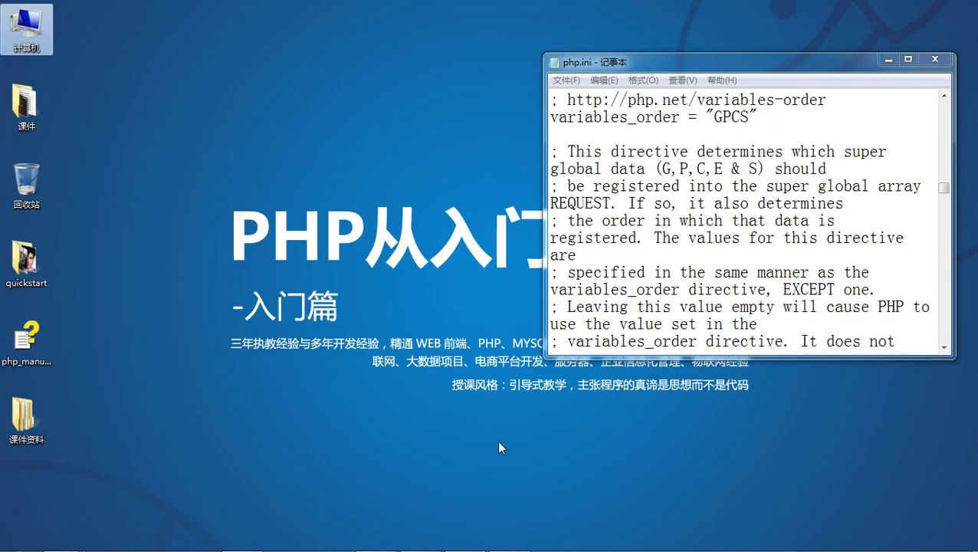
- Refresh the desktop, move the php.ini window higher, and expand Services and Applications
right_click(132, 118)
left_click(182, 178)
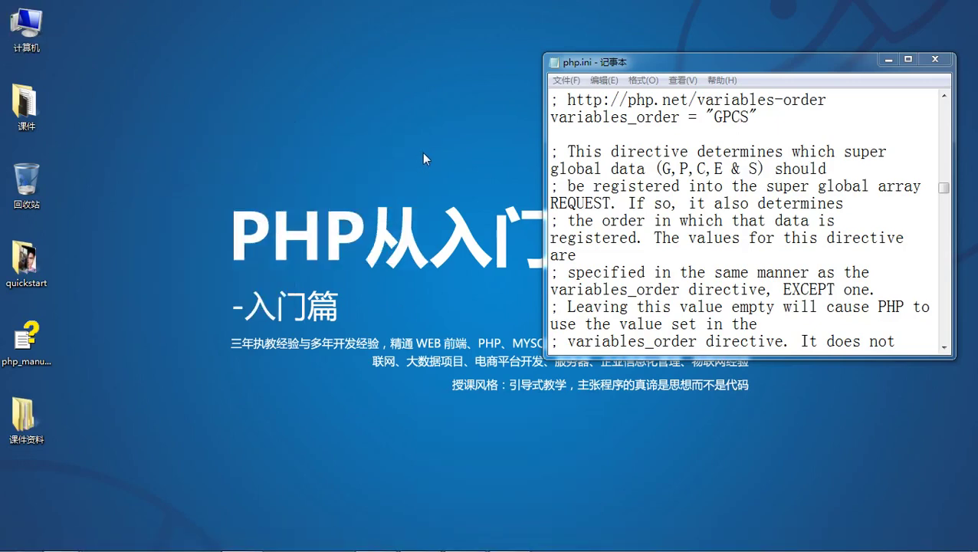
left_click_drag(641, 66, 638, 34)
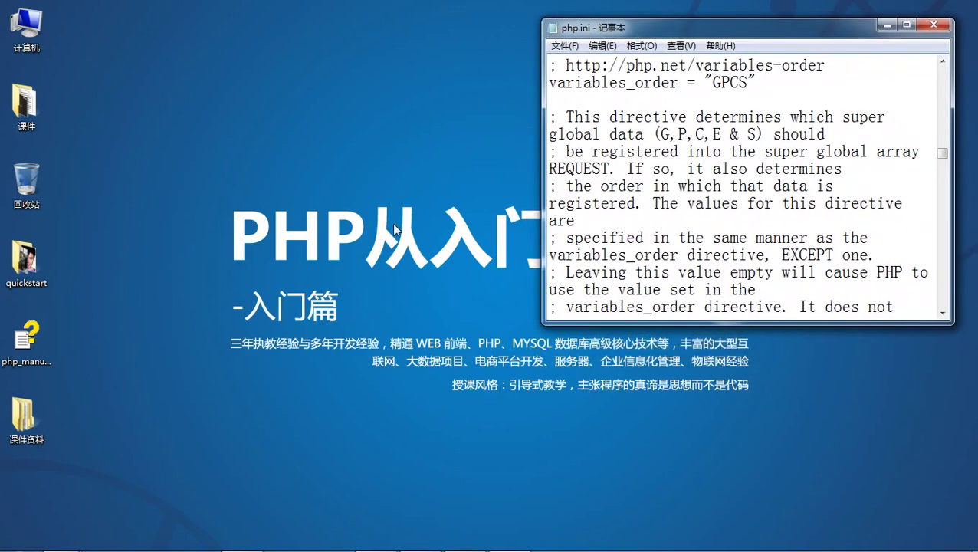
right_click(103, 93)
left_click(137, 154)
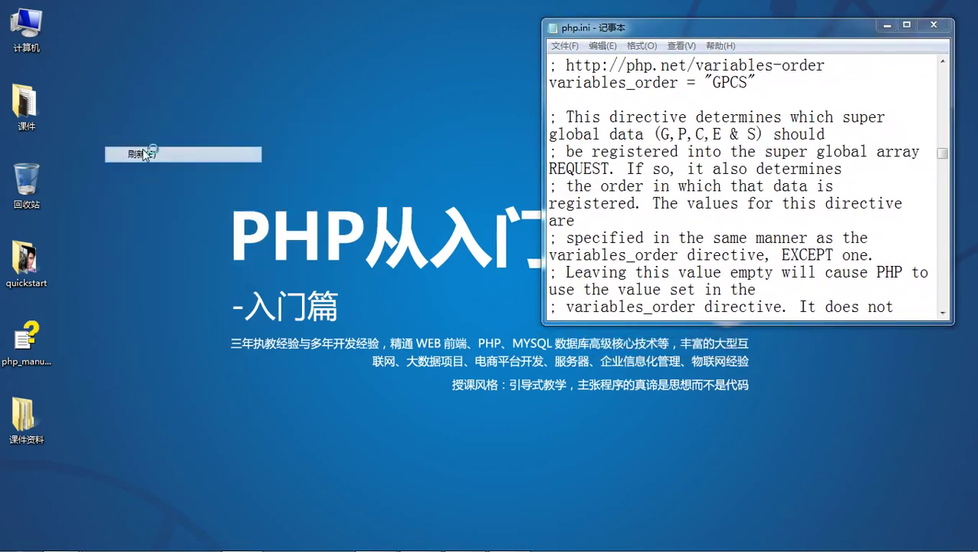
double_click(188, 130)
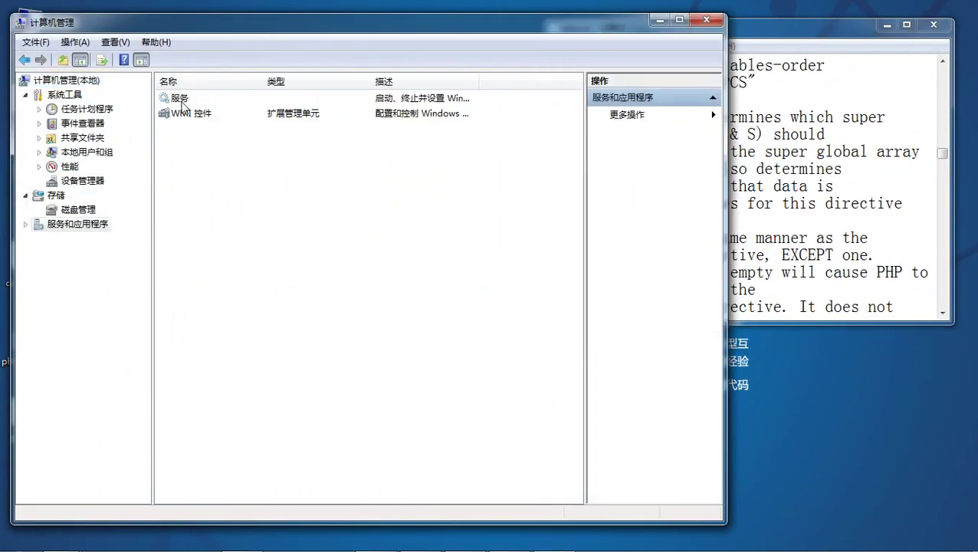
- Open Services, select Apache2.2 and restart it
double_click(183, 99)
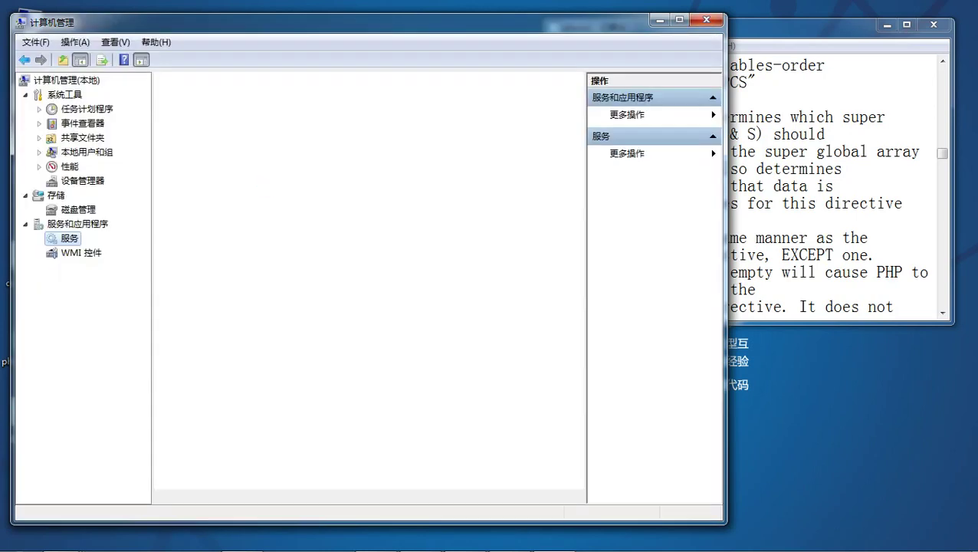
left_click(345, 208)
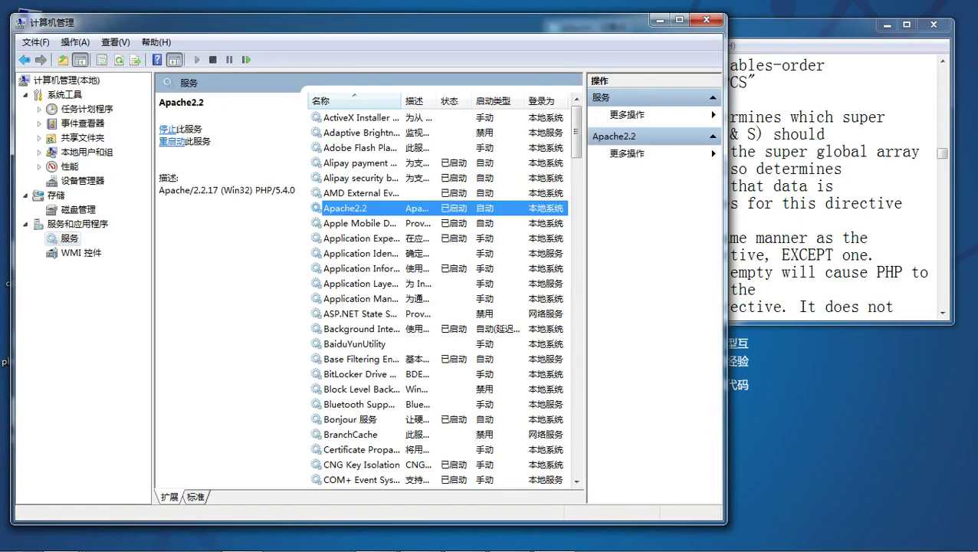
left_click(172, 142)
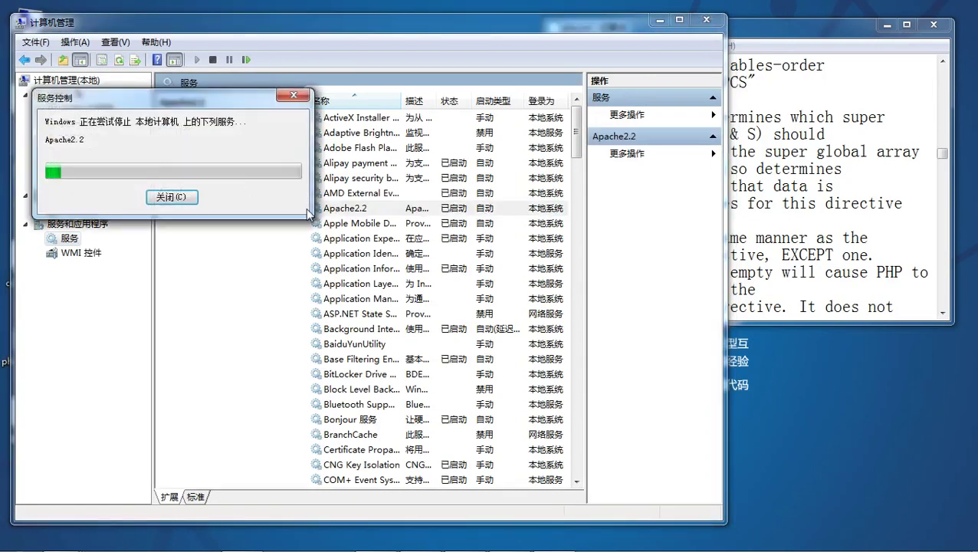
mouse_move(242, 539)
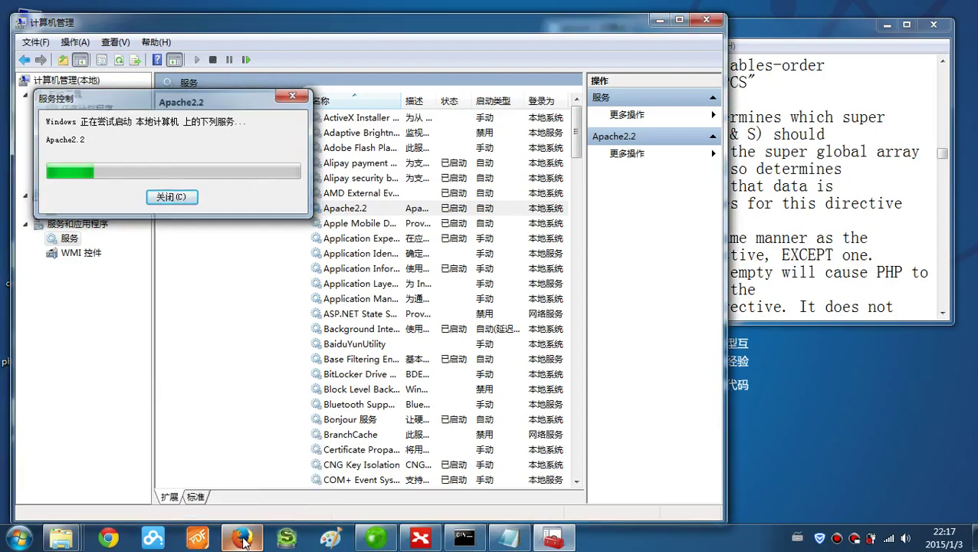
- Reload phpMyAdmin in Firefox to see the missing mysqli/mysql error, then minimize the browser
left_click(243, 539)
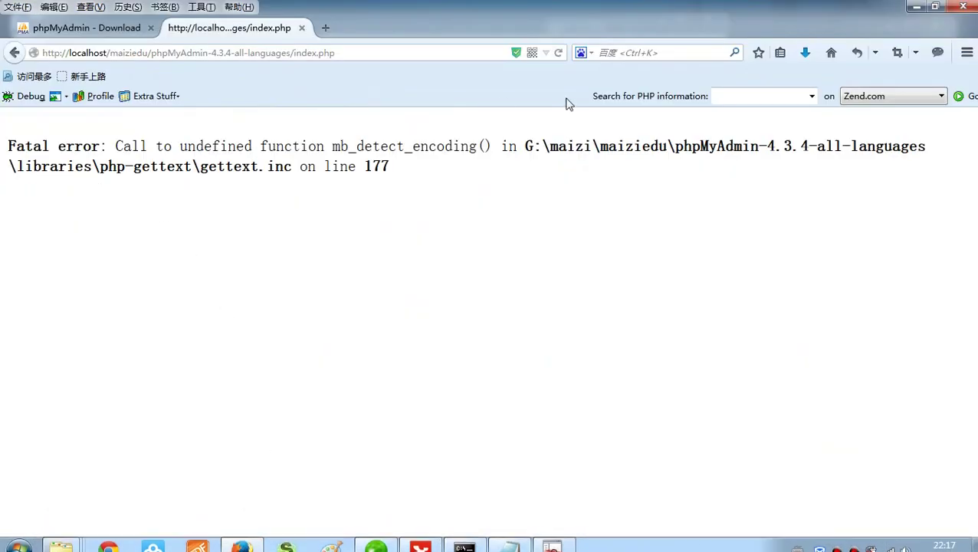
left_click(559, 53)
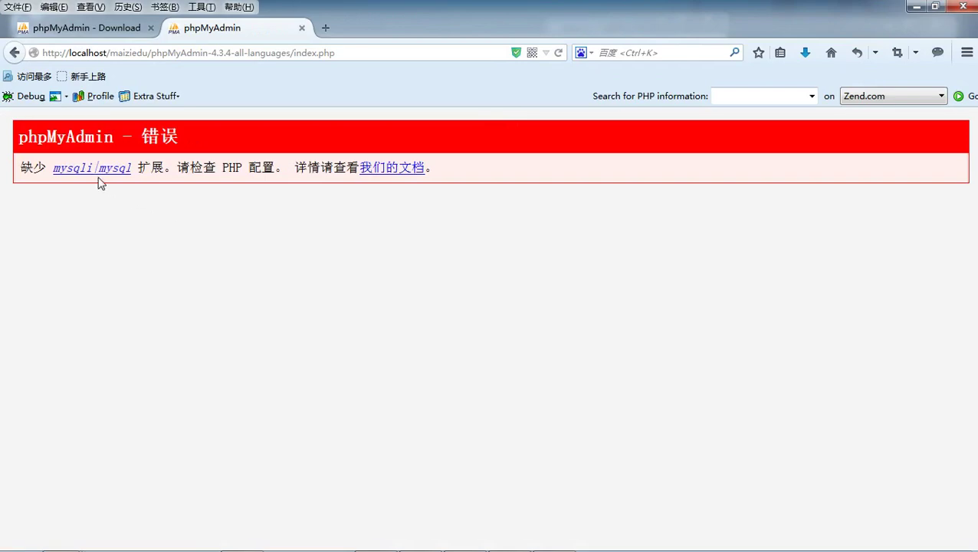
left_click(916, 8)
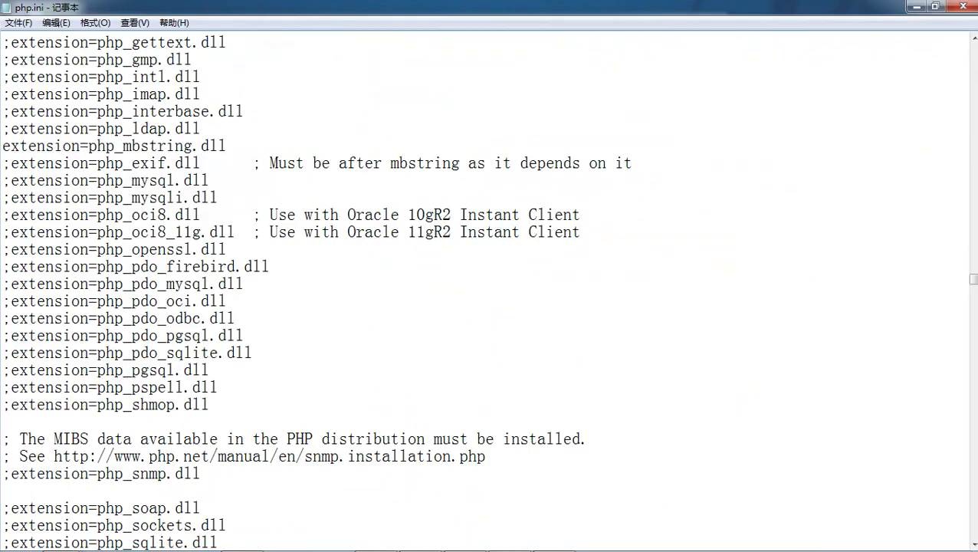
- Remove the leading semicolons to enable php_mysql.dll and php_mysqli.dll in php.ini
scroll(489, 292, "up", 2)
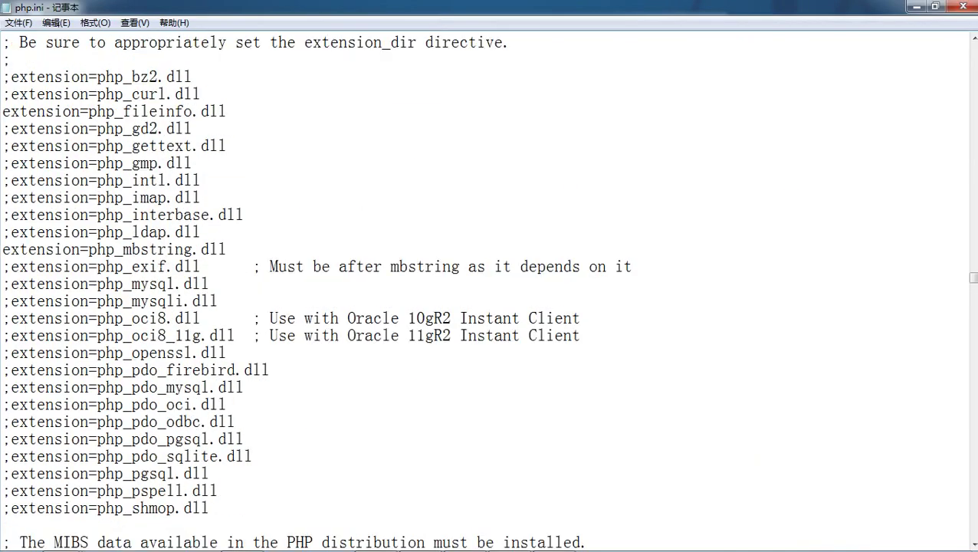
left_click_drag(2, 284, 10, 284)
key("Delete")
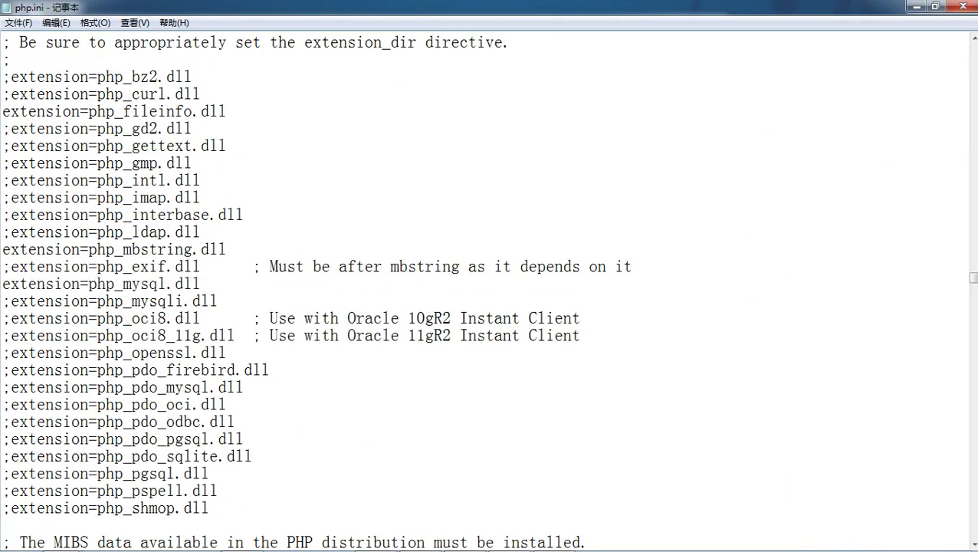
left_click_drag(2, 301, 10, 302)
key("Delete")
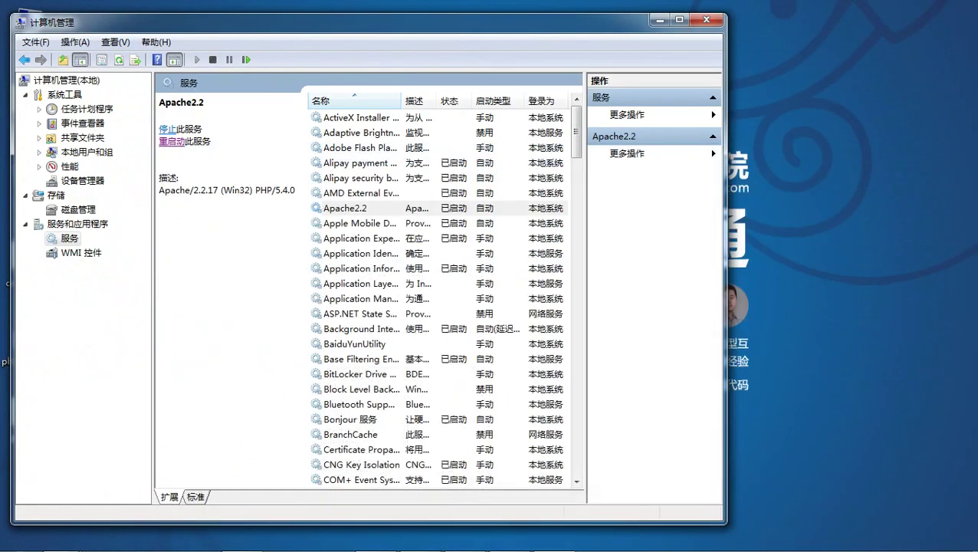
- Restart Apache2.2 again and bring the phpMyAdmin browser window forward
left_click(172, 143)
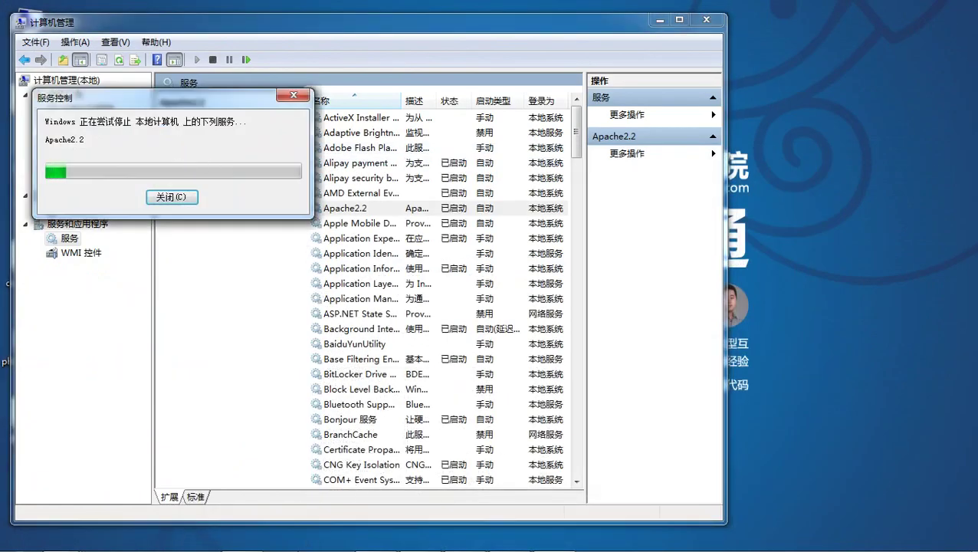
mouse_move(243, 542)
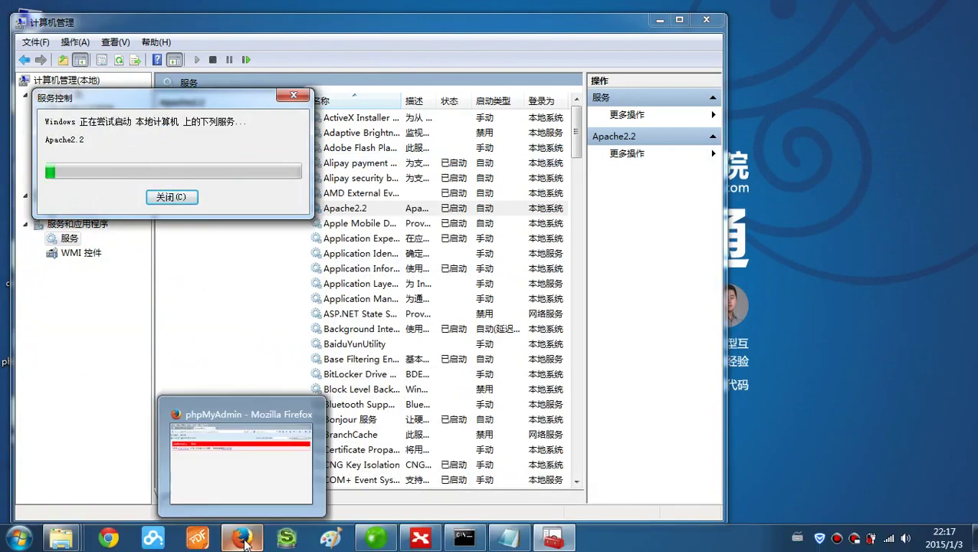
left_click(241, 539)
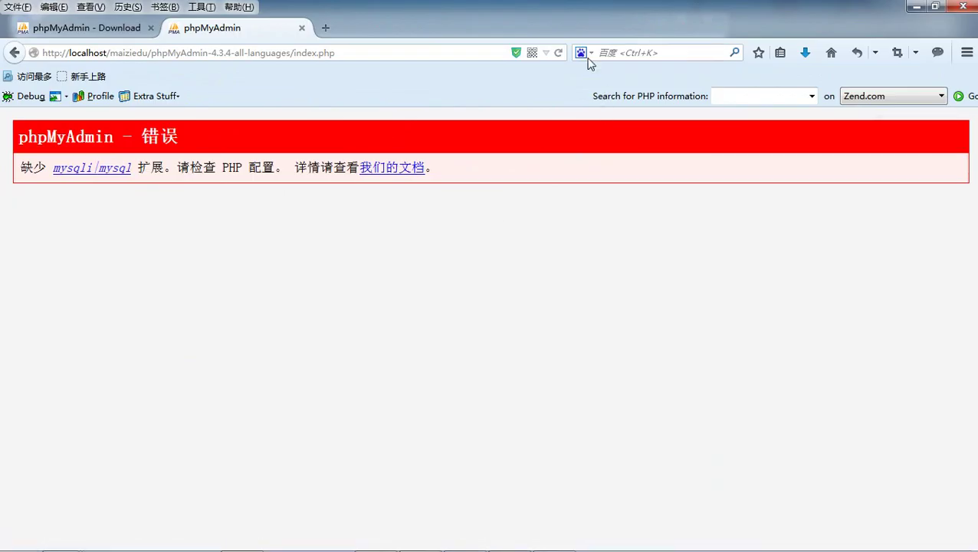
- Reload phpMyAdmin and inspect the error report's Undefined index notice and mysql backtrace
left_click(558, 52)
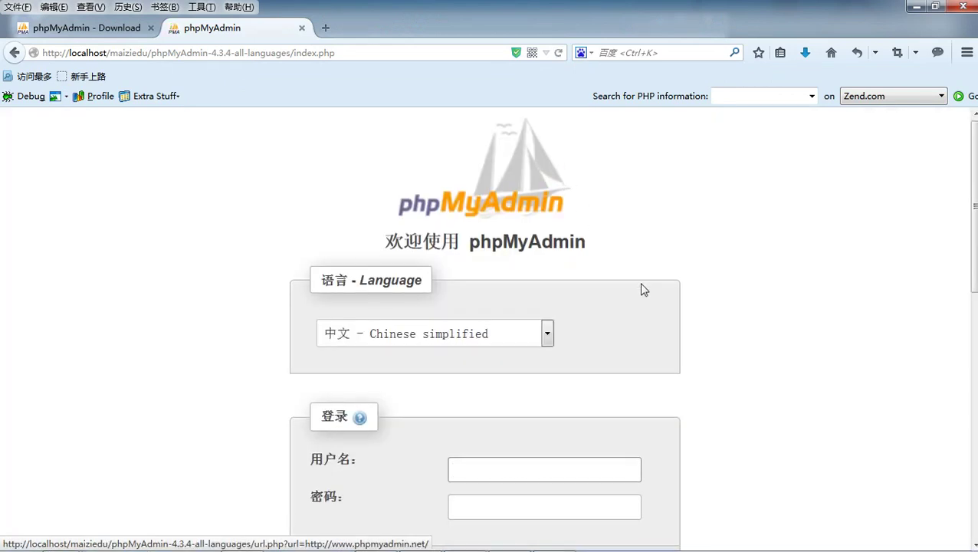
scroll(644, 291, "down", 5)
scroll(465, 212, "down", 1)
scroll(469, 229, "up", 2)
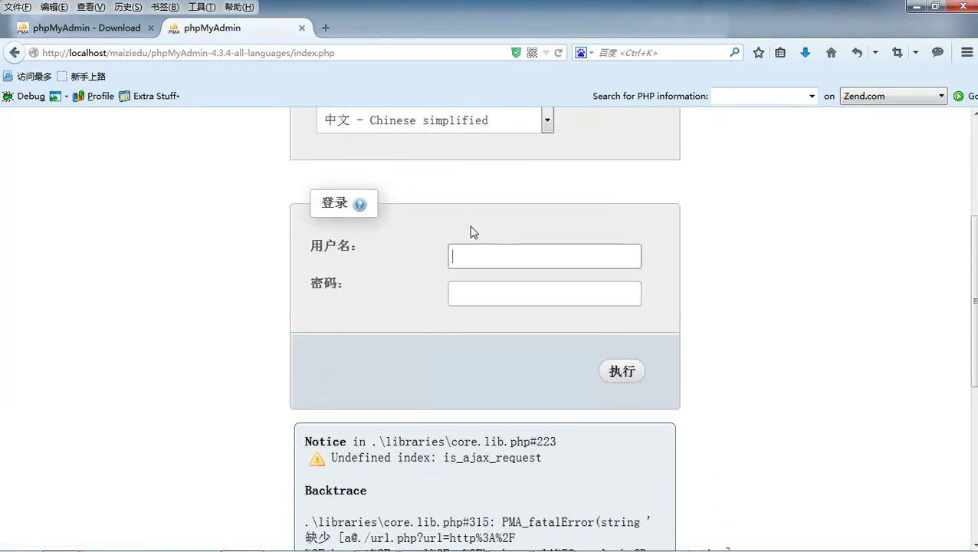
scroll(476, 247, "down", 3)
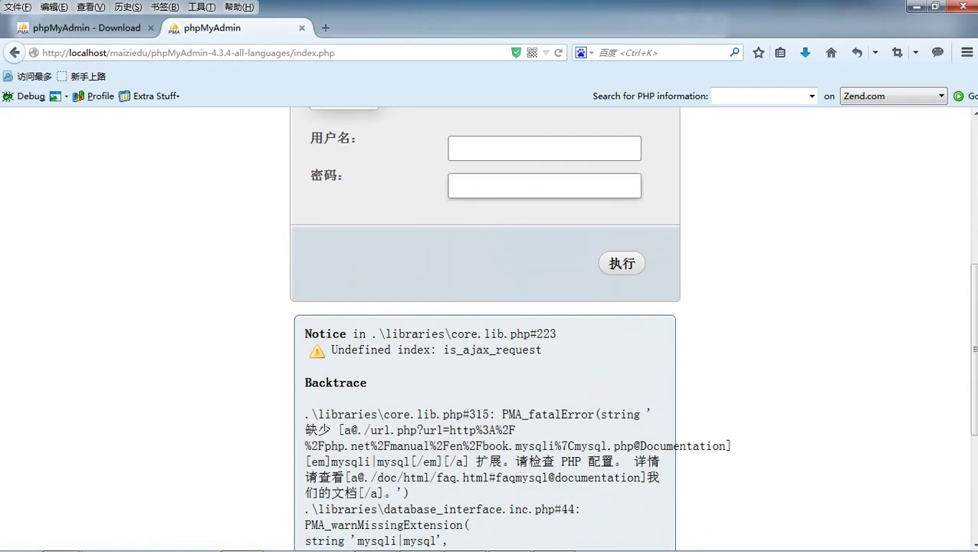
scroll(563, 238, "down", 5)
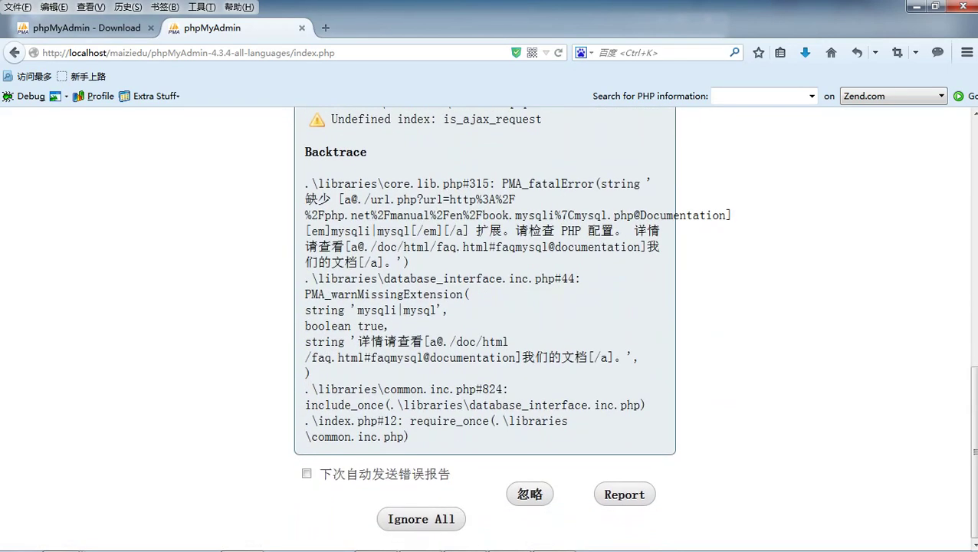
scroll(487, 330, "up", 3)
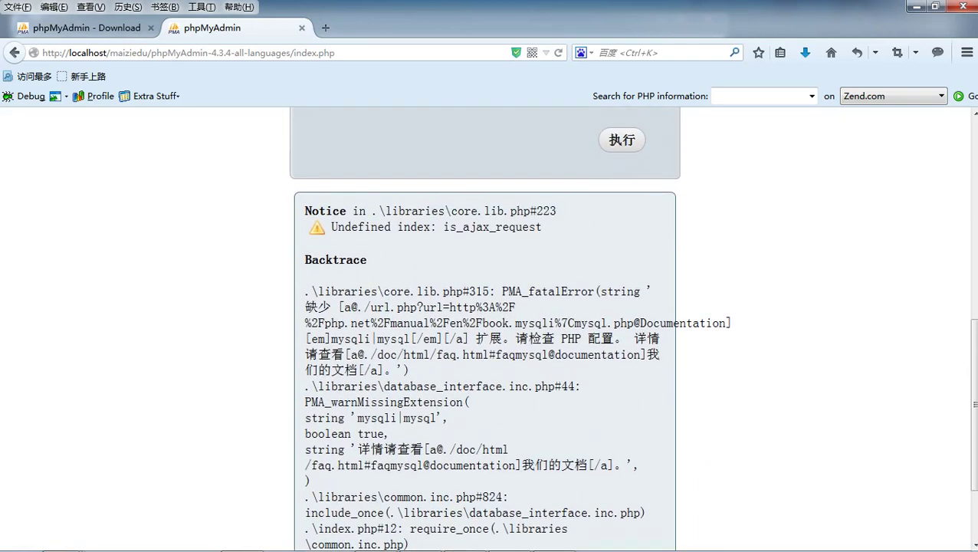
left_click_drag(390, 338, 489, 338)
left_click(504, 353)
left_click_drag(396, 226, 416, 226)
left_click(417, 226)
scroll(556, 263, "down", 3)
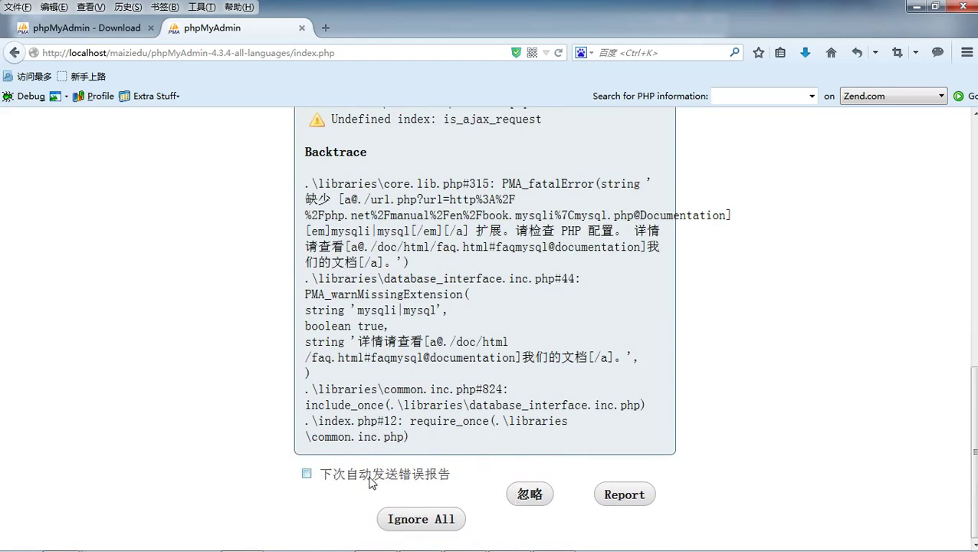
- Turn on automatic error-report sending and ignore all the reported errors
left_click(306, 475)
left_click(528, 497)
left_click(422, 520)
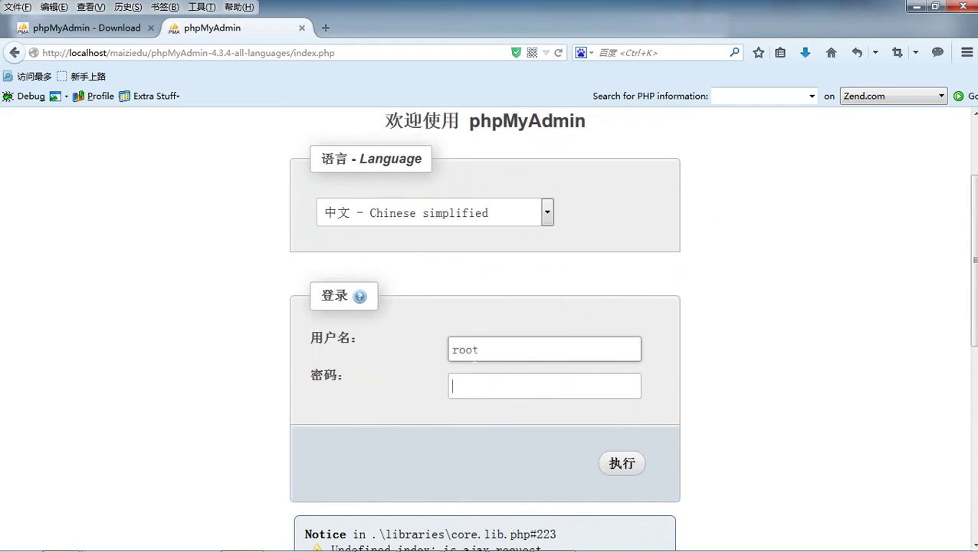
- Log in as root and let Firefox remember the password
type("root")
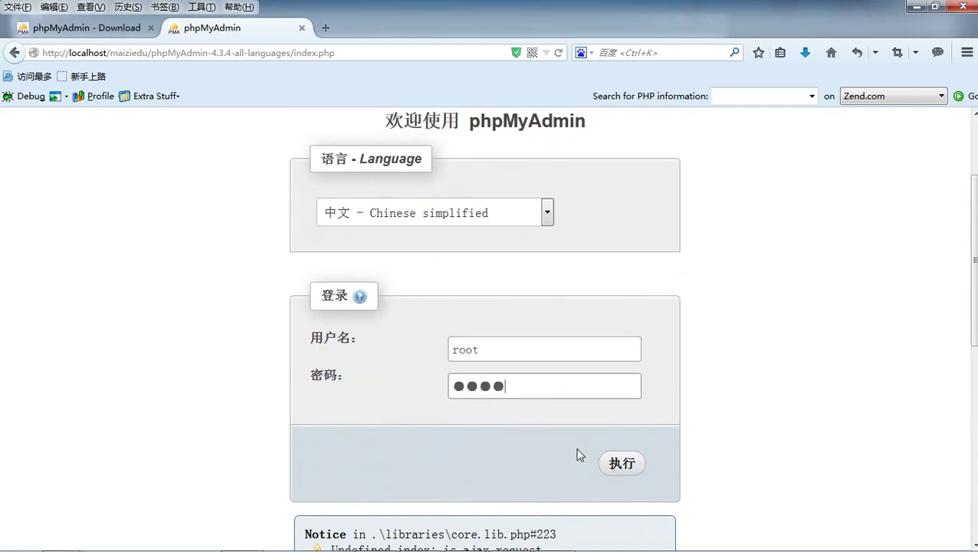
left_click(616, 465)
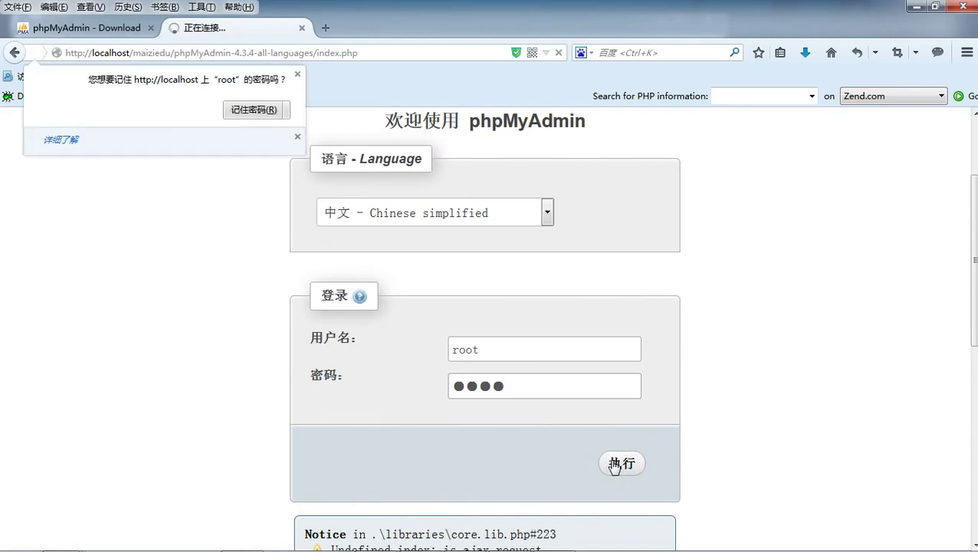
left_click(257, 111)
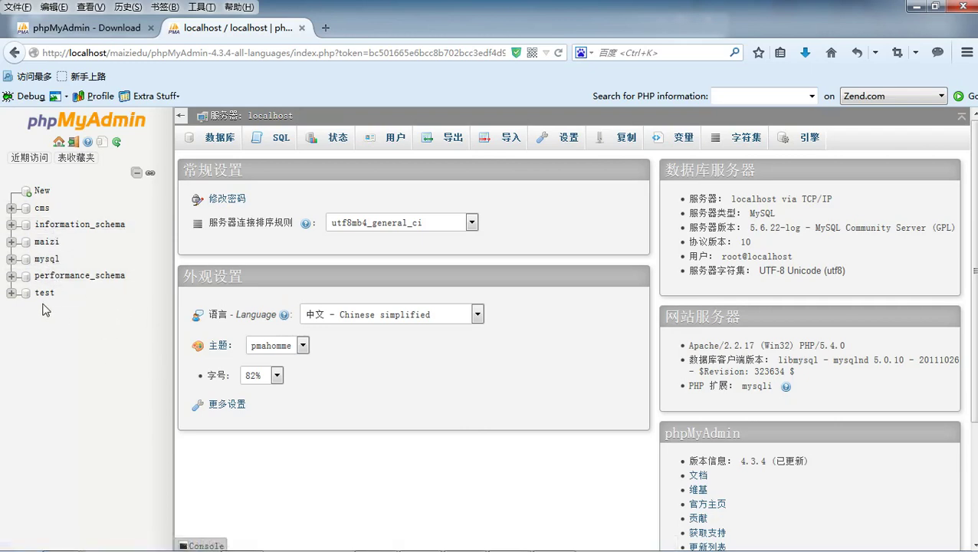
- Create the database maizi1 with the collation left at its default
left_click(42, 191)
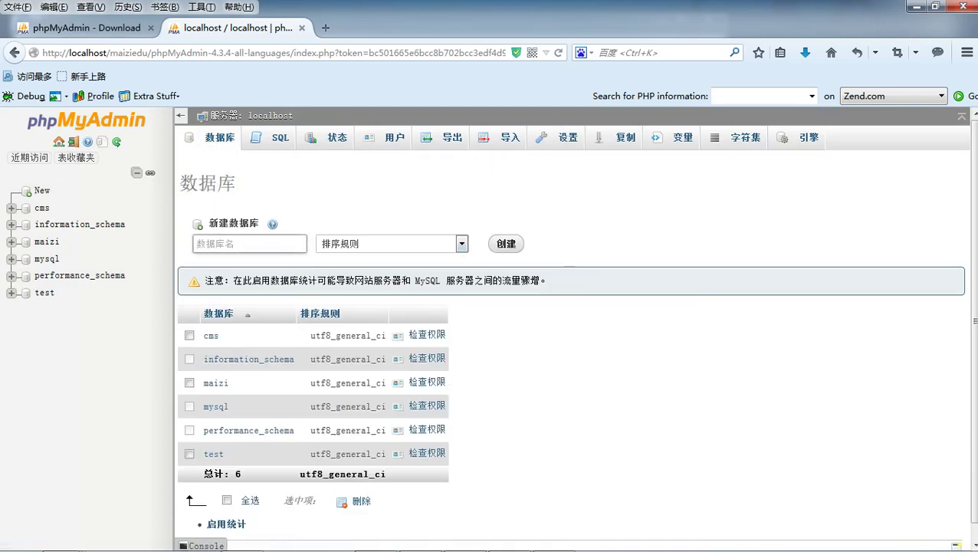
type("maizi1")
scroll(614, 368, "down", 1)
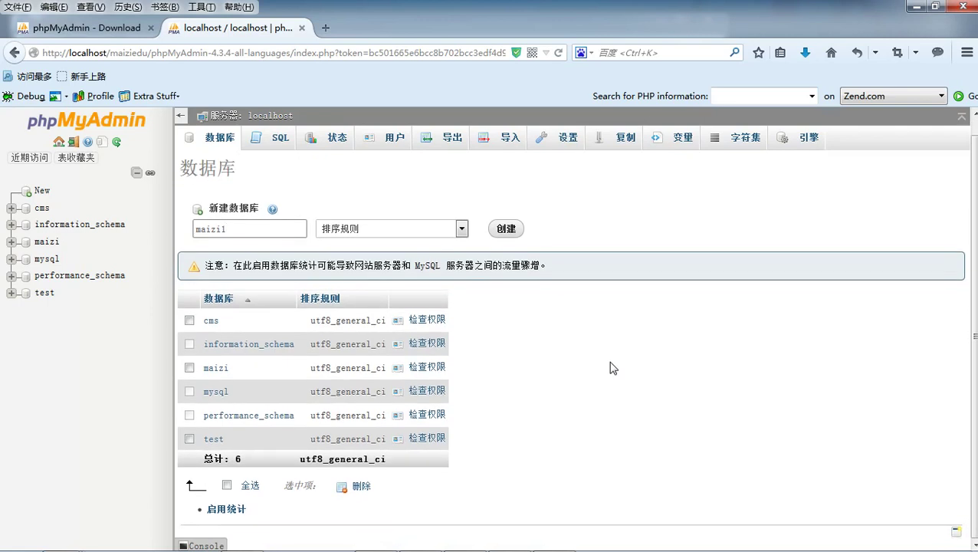
left_click(460, 227)
left_click(460, 229)
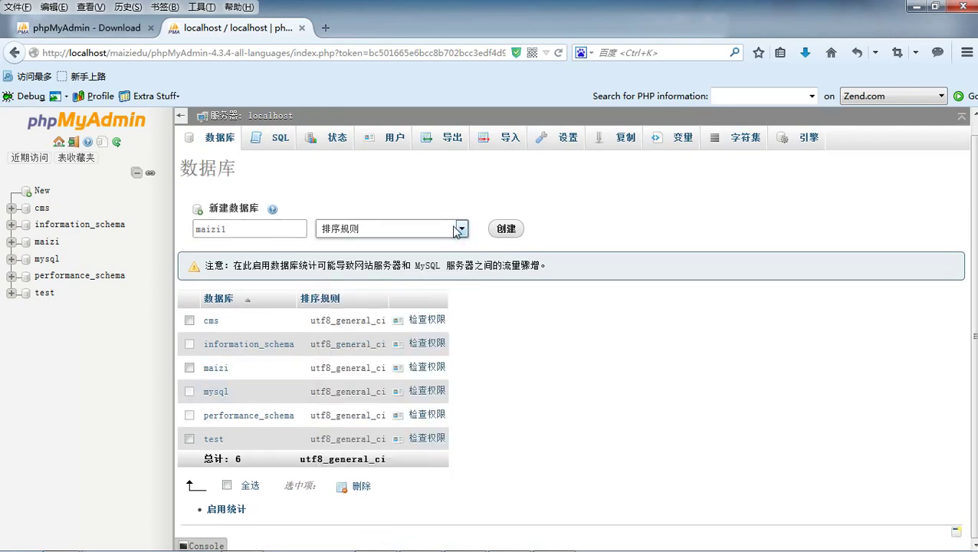
left_click(509, 230)
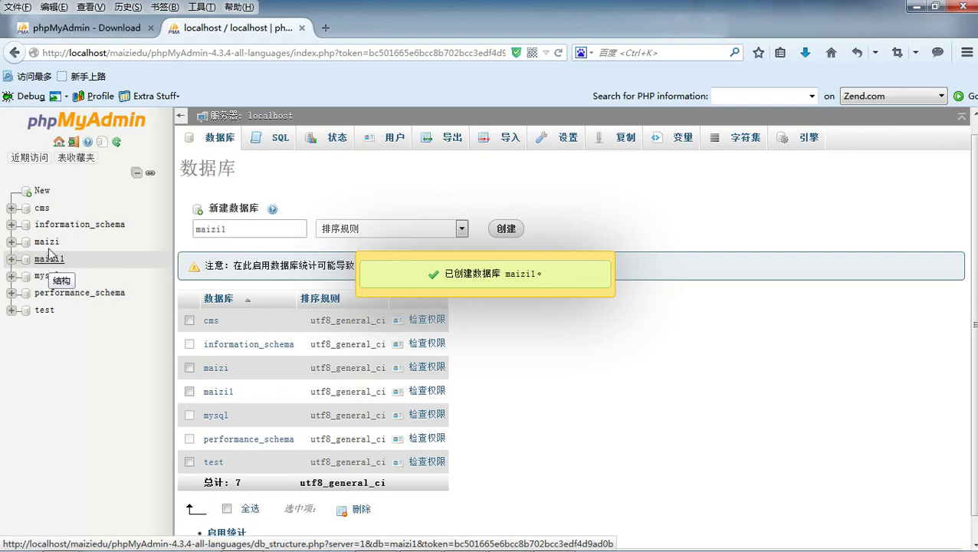
- Expand cms, open the employee table, review its structure, then return to its rows
left_click(11, 207)
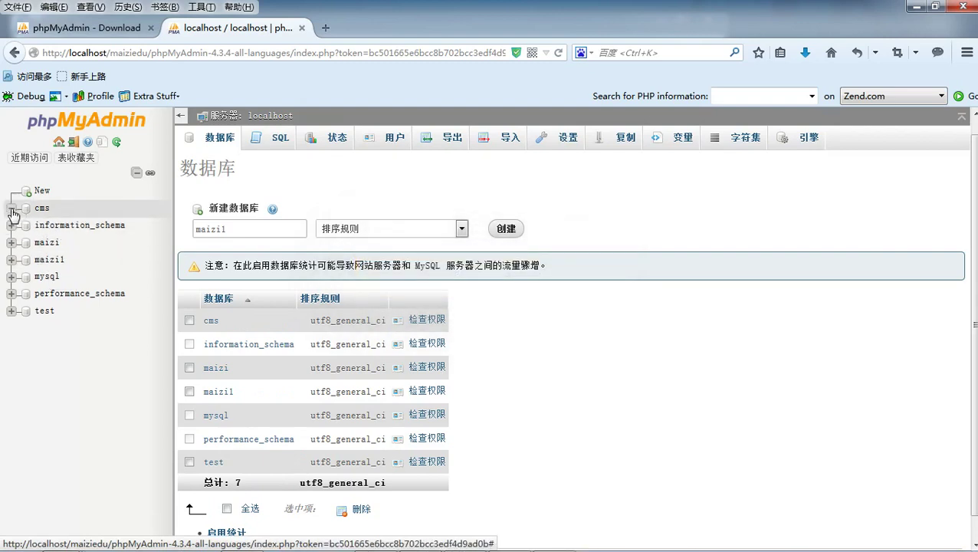
scroll(150, 240, "down", 3)
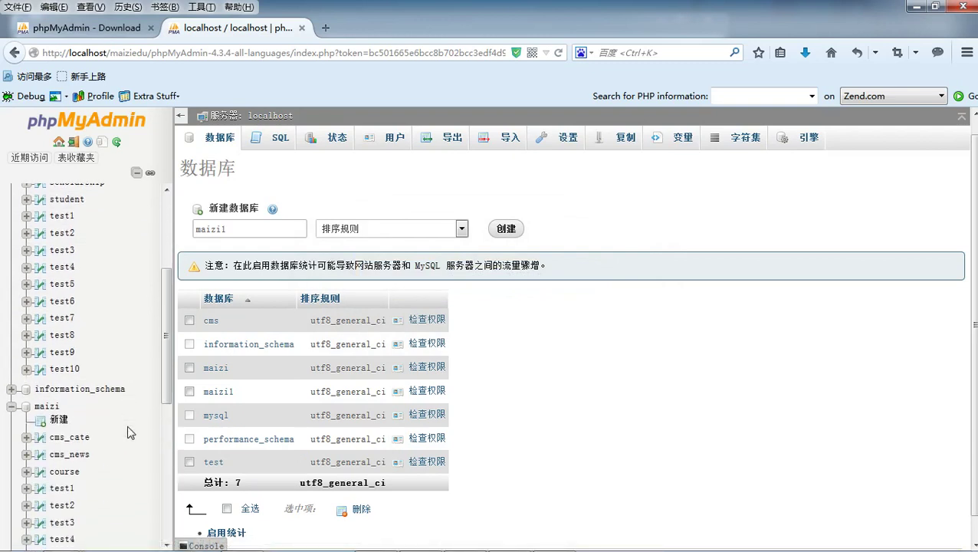
scroll(126, 425, "down", 5)
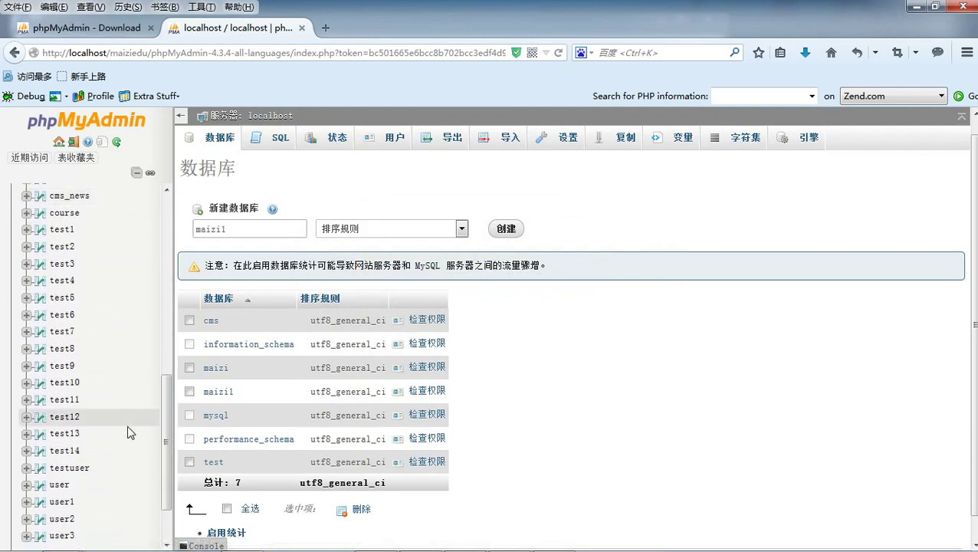
scroll(127, 424, "up", 6)
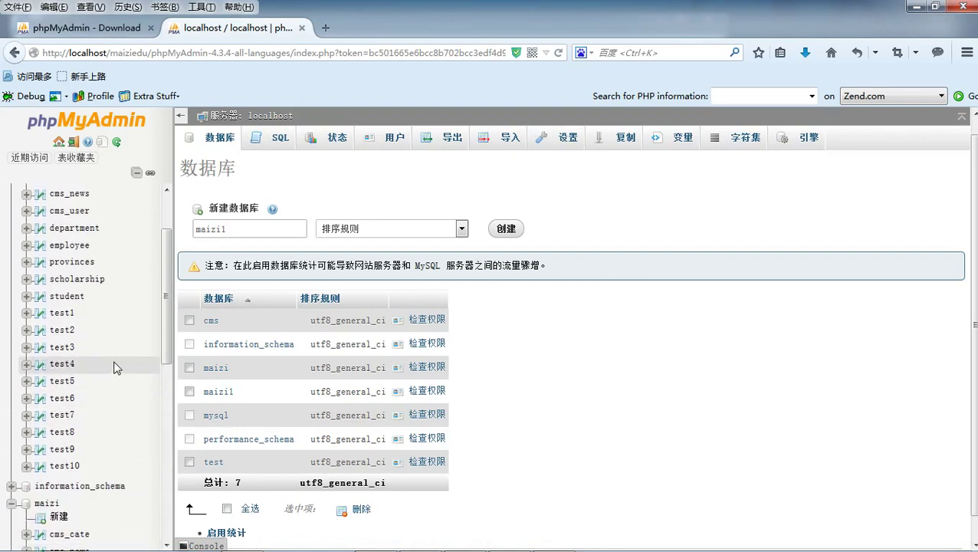
scroll(116, 365, "up", 2)
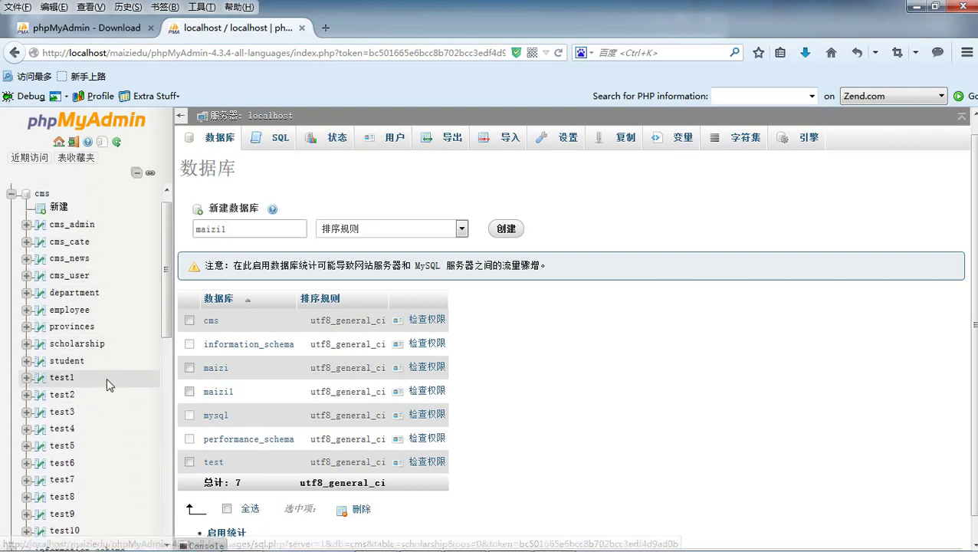
scroll(107, 360, "down", 1)
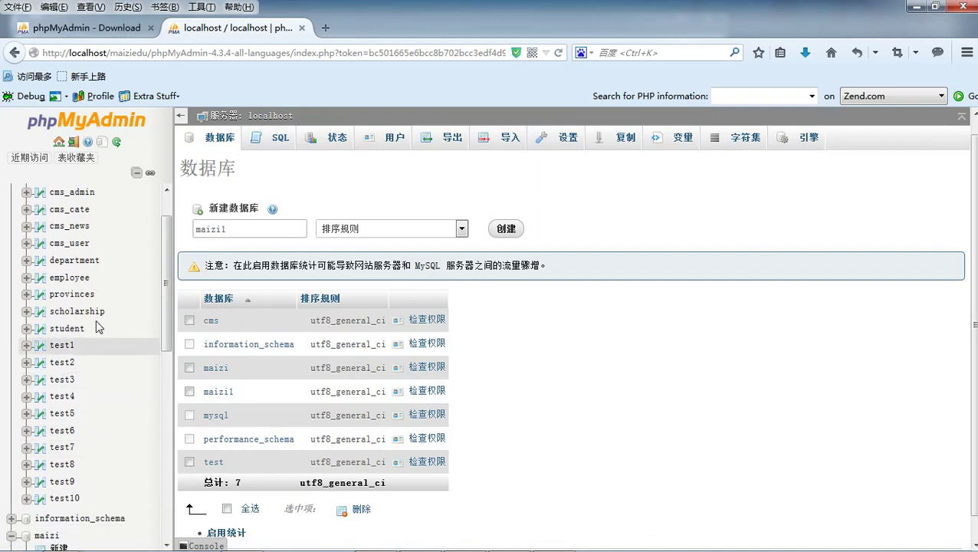
left_click(81, 280)
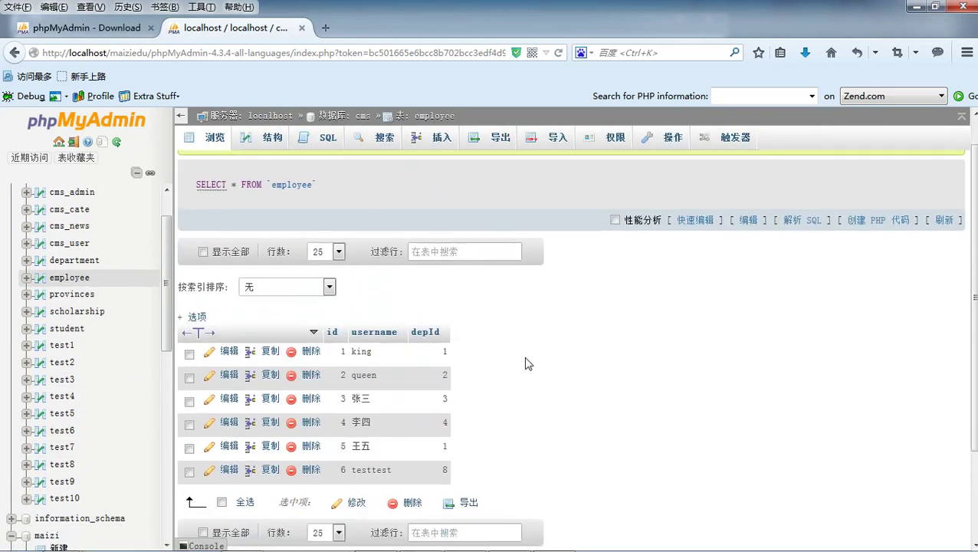
scroll(524, 363, "down", 3)
scroll(509, 350, "up", 3)
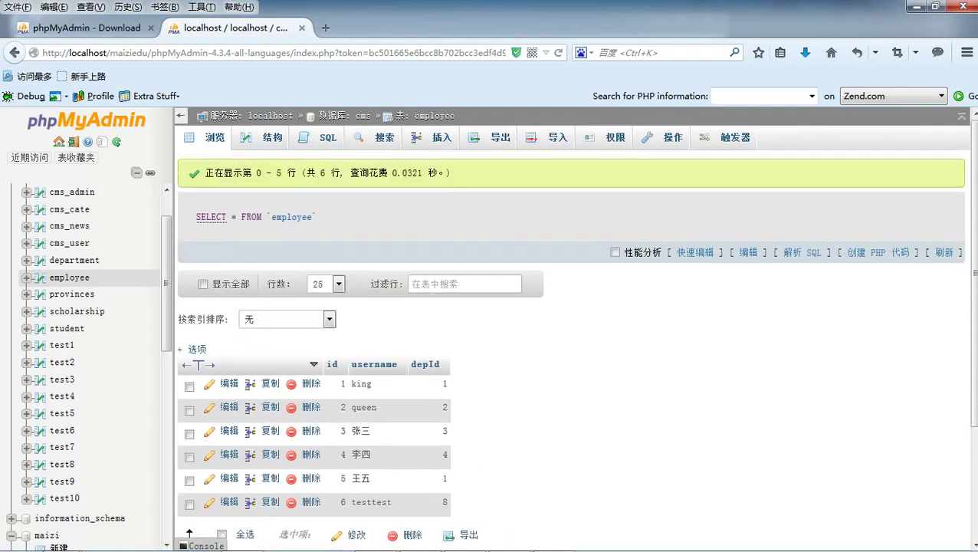
left_click(272, 139)
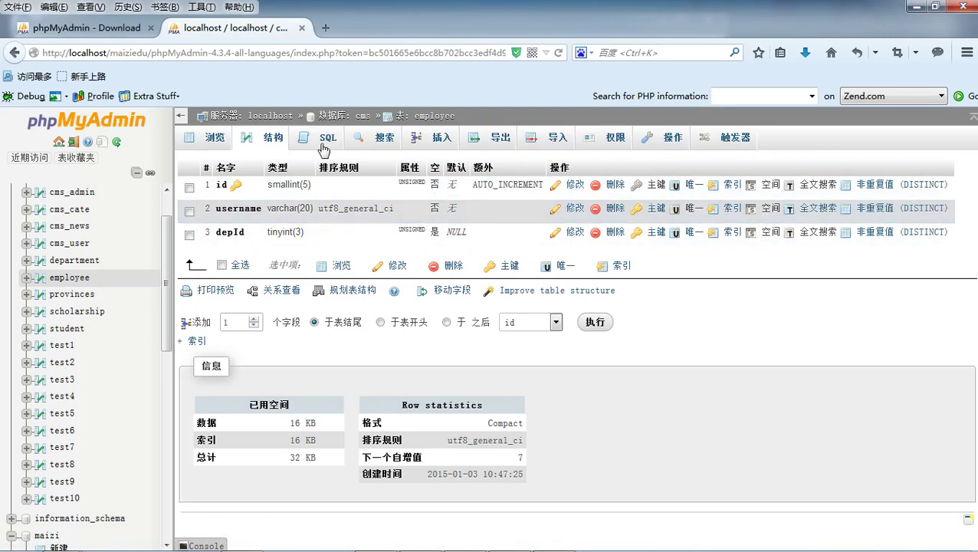
left_click(215, 138)
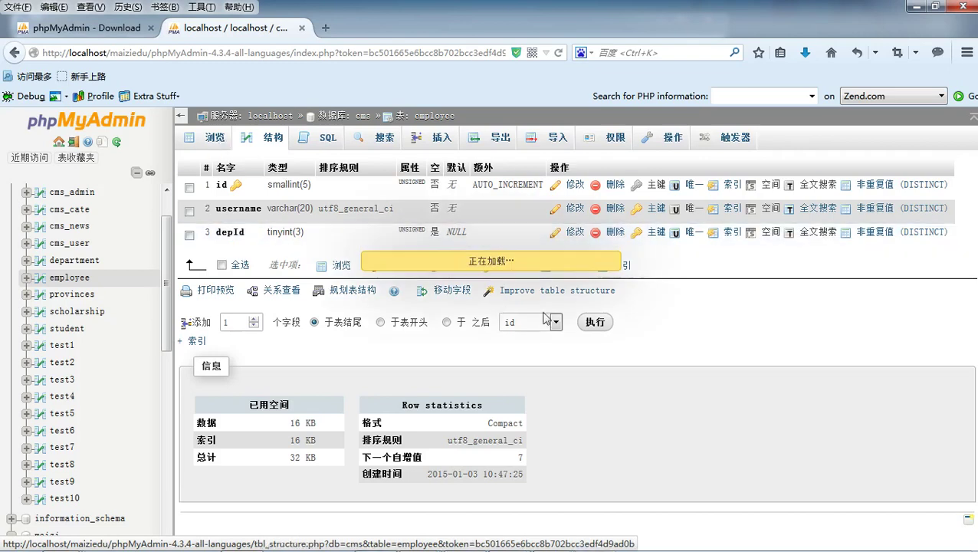
scroll(556, 316, "down", 3)
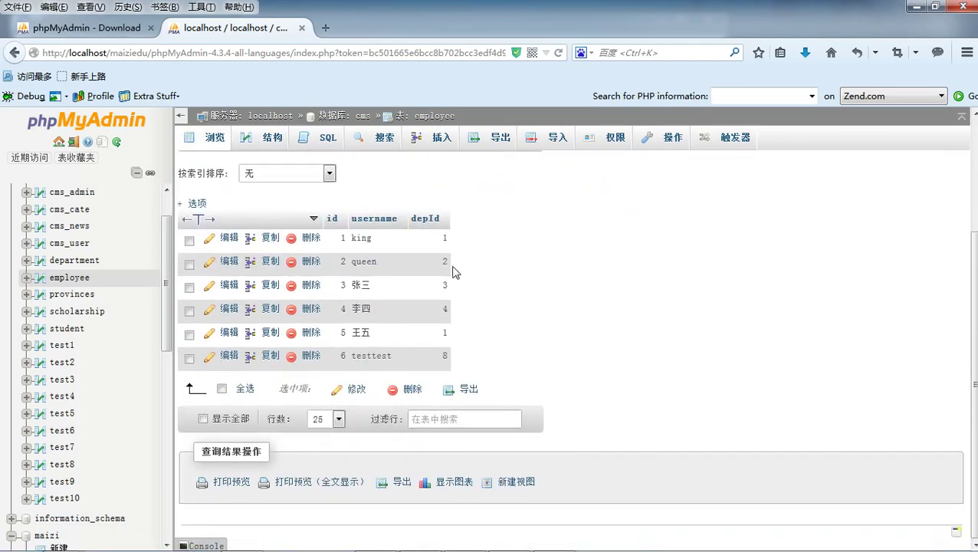
- Edit employee row 1 to username king111 and depId 3, and save it
left_click(229, 238)
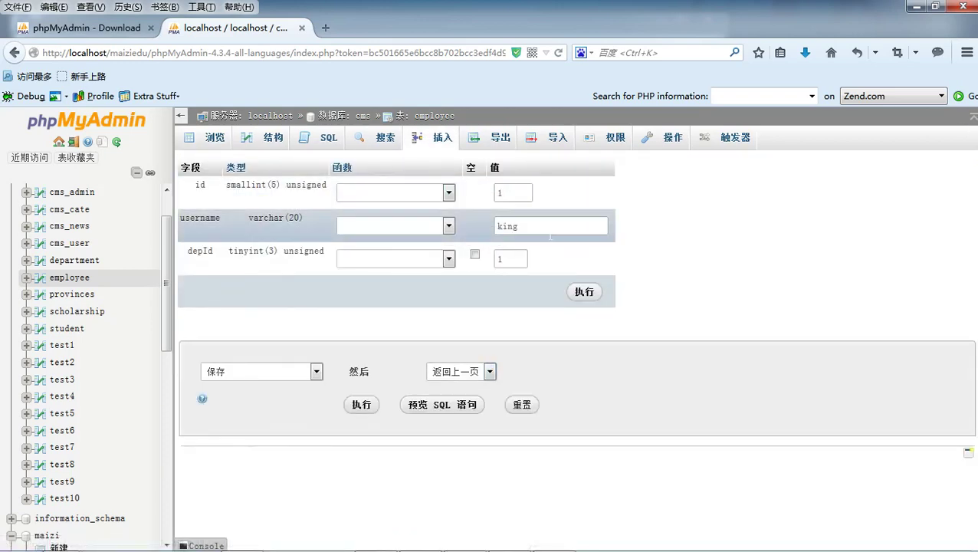
left_click(529, 225)
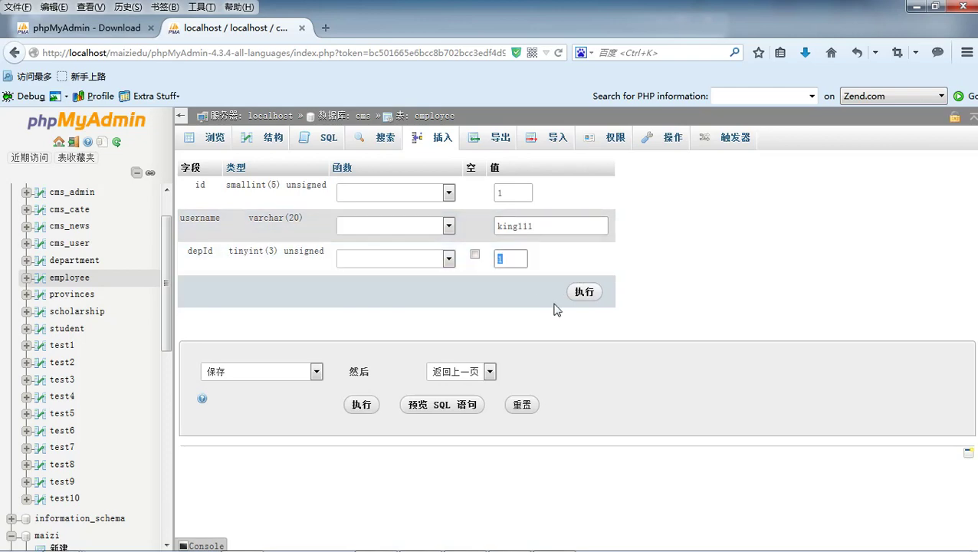
key("BackSpace")
type("3")
left_click(586, 294)
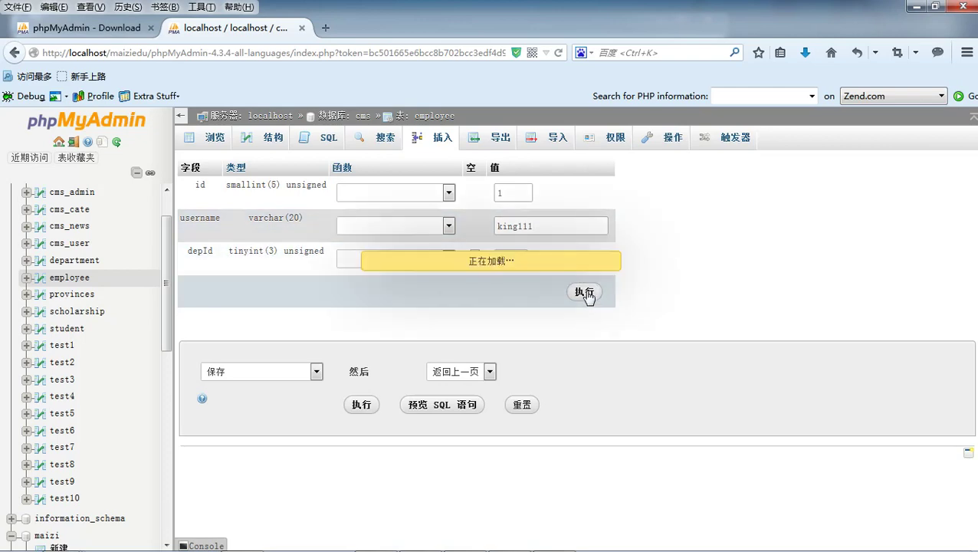
scroll(585, 292, "down", 5)
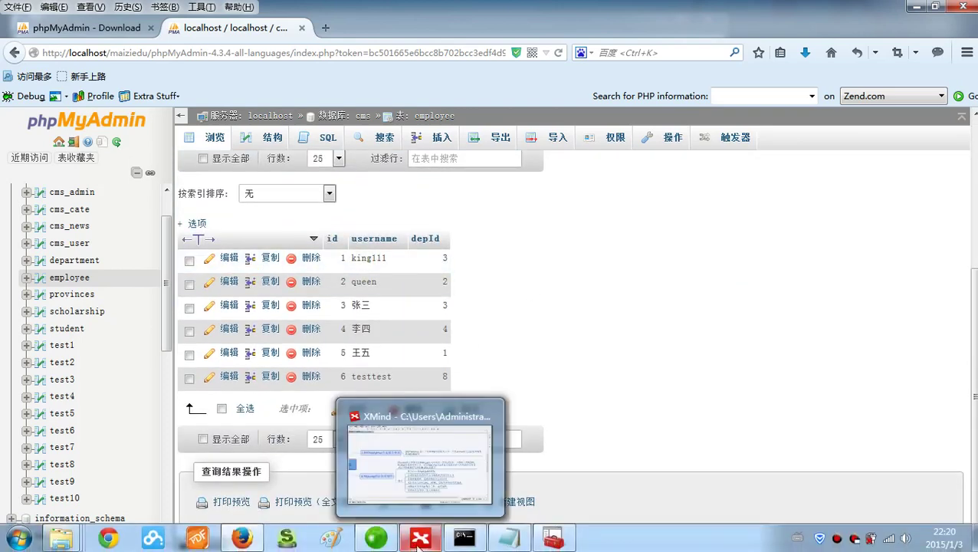
- Run SELECT * FROM employee; in the MySQL console, then minimize the console
left_click(510, 469)
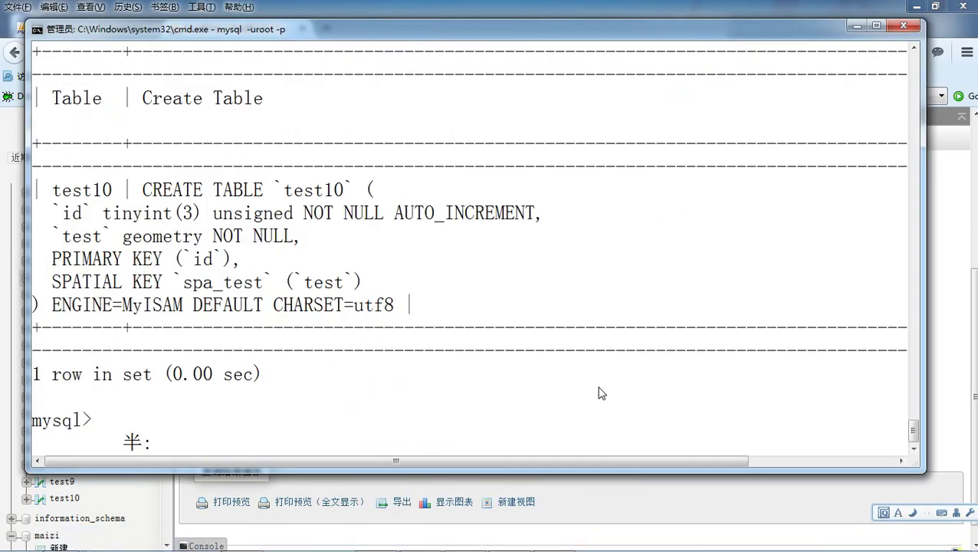
type("SELECT * FROM emplo")
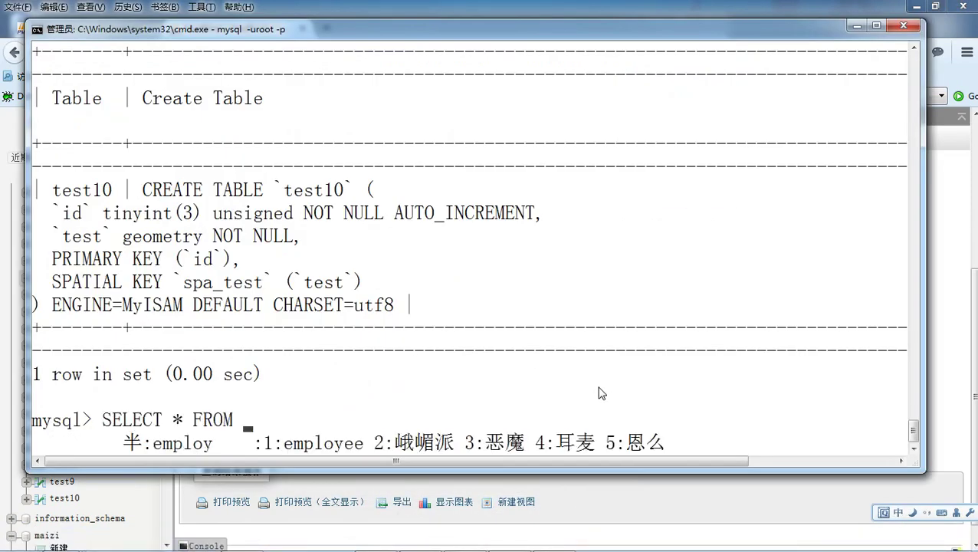
key("space")
type(";")
key("Return")
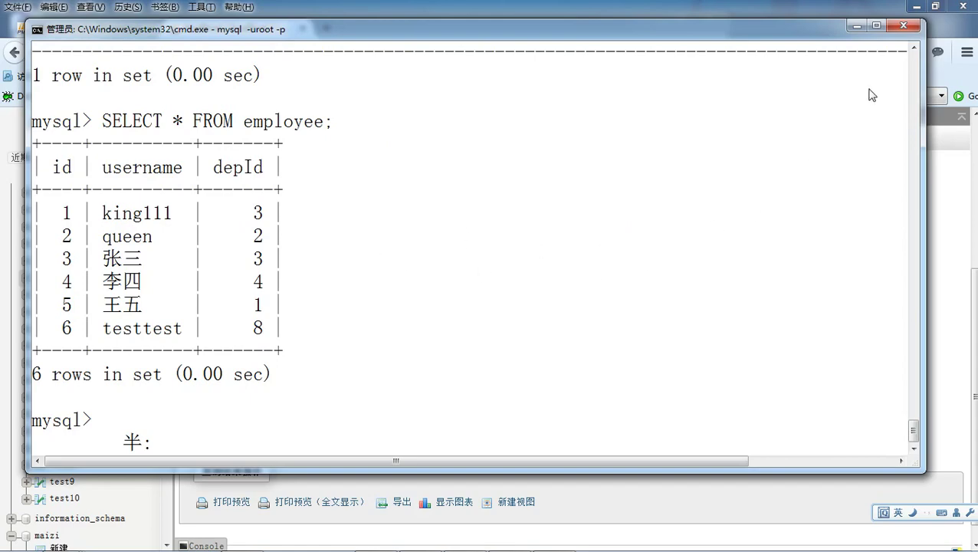
left_click(857, 27)
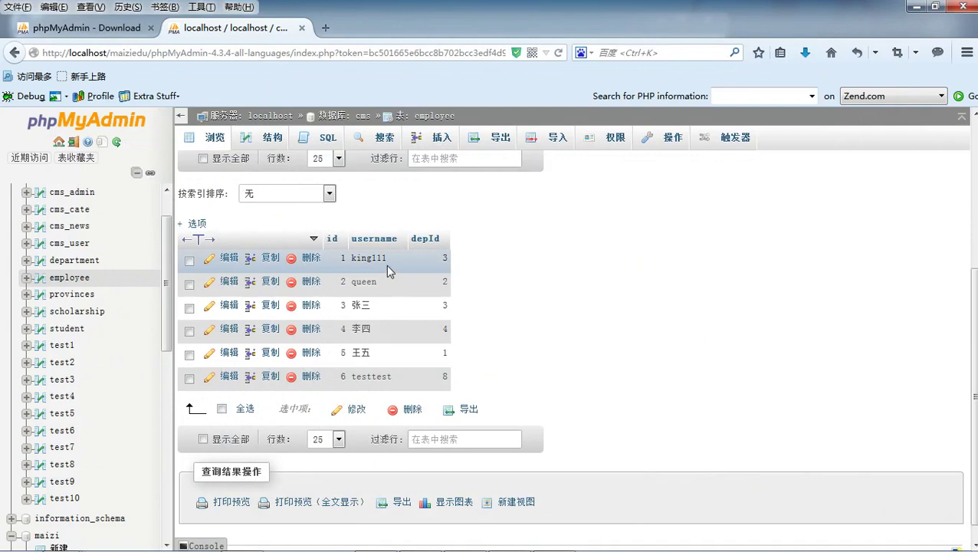
- Delete the king111 row (id 1) from employee and bring up its SQL query page
left_click(311, 259)
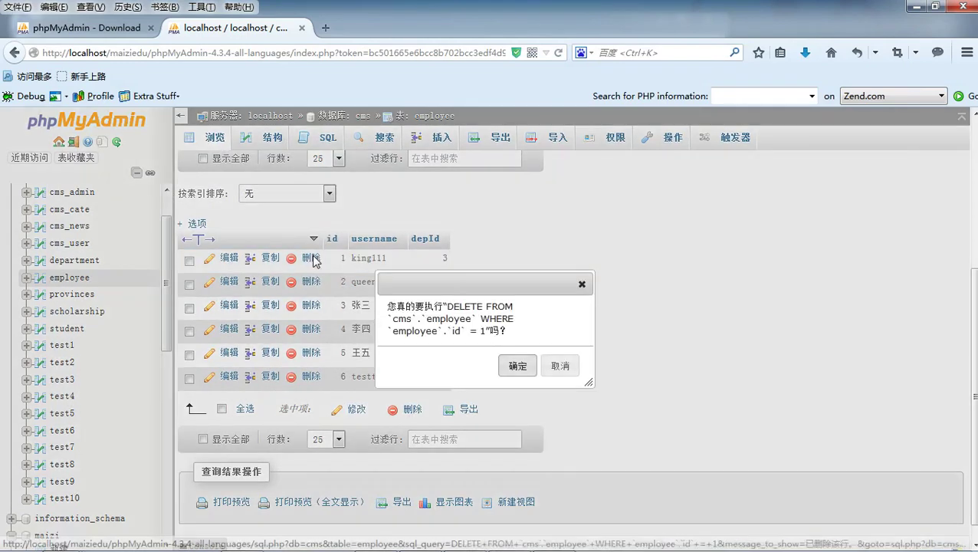
left_click(517, 366)
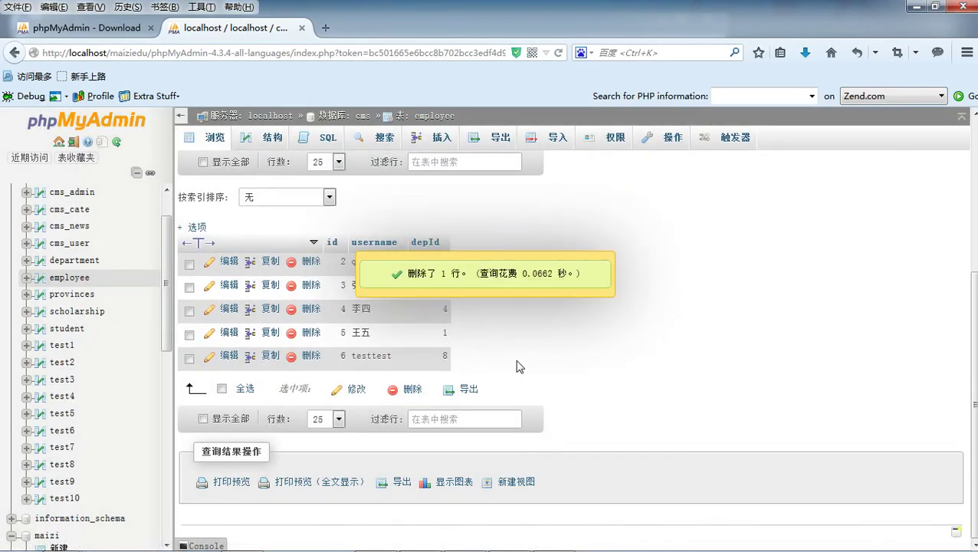
left_click(325, 142)
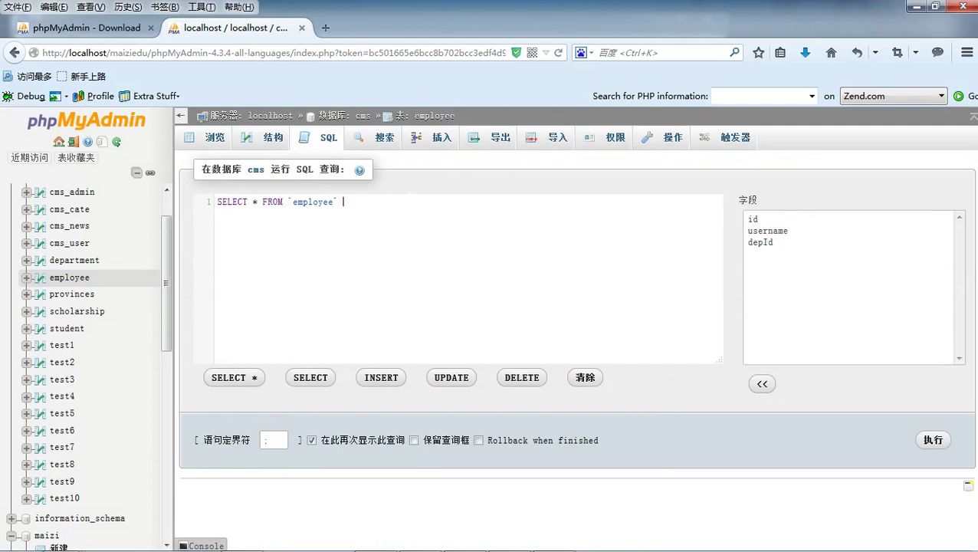
- Run SELECT * FROM `employee` WHERE depId=3, which returns one row
type("WHERE dep")
key("Down")
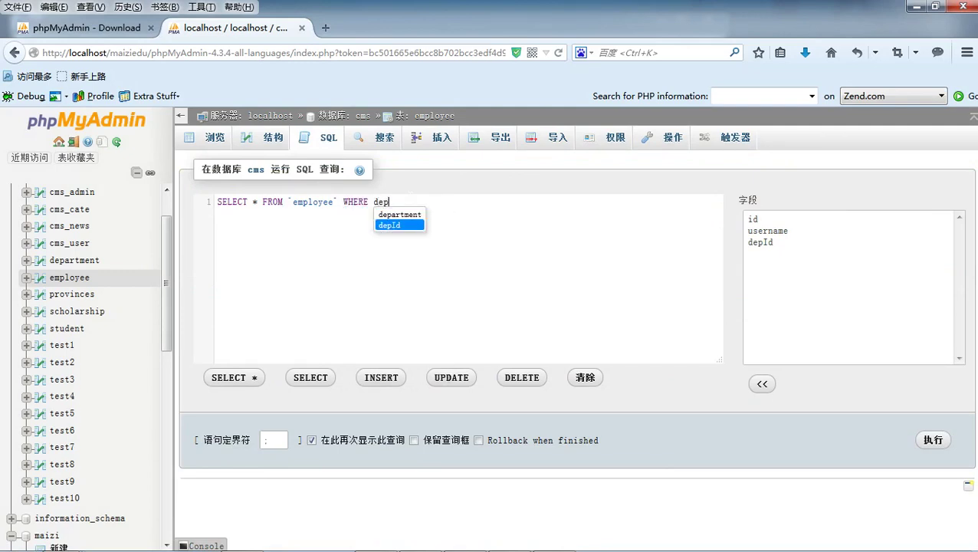
key("Return")
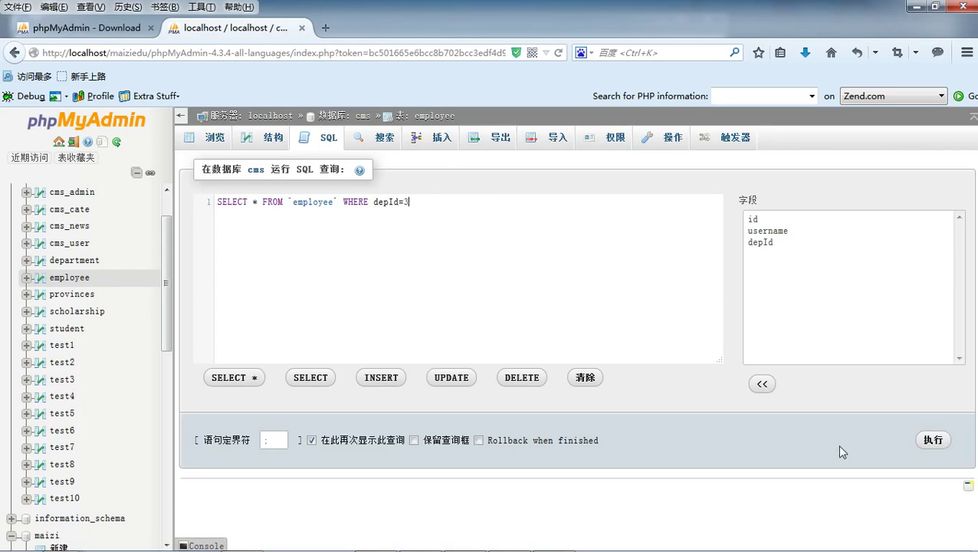
left_click(939, 440)
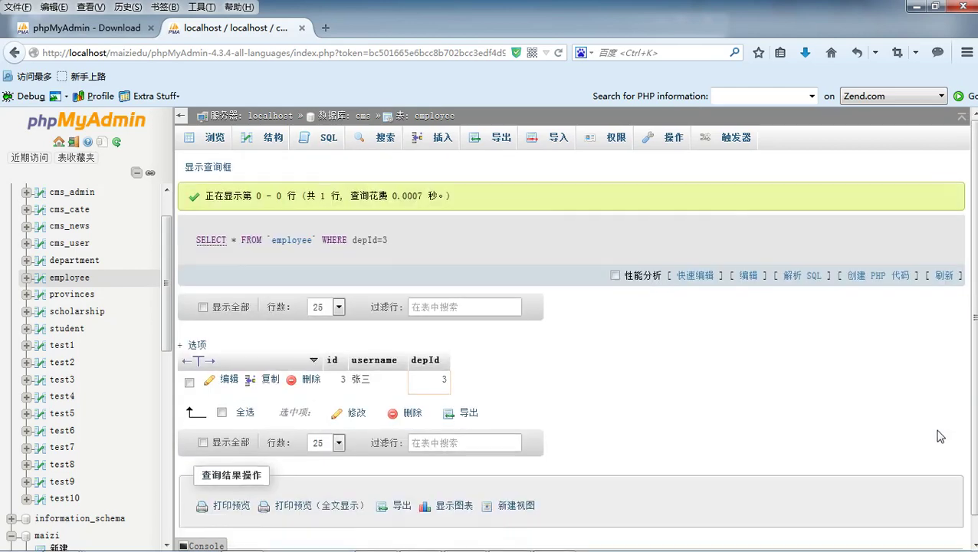
scroll(678, 342, "down", 1)
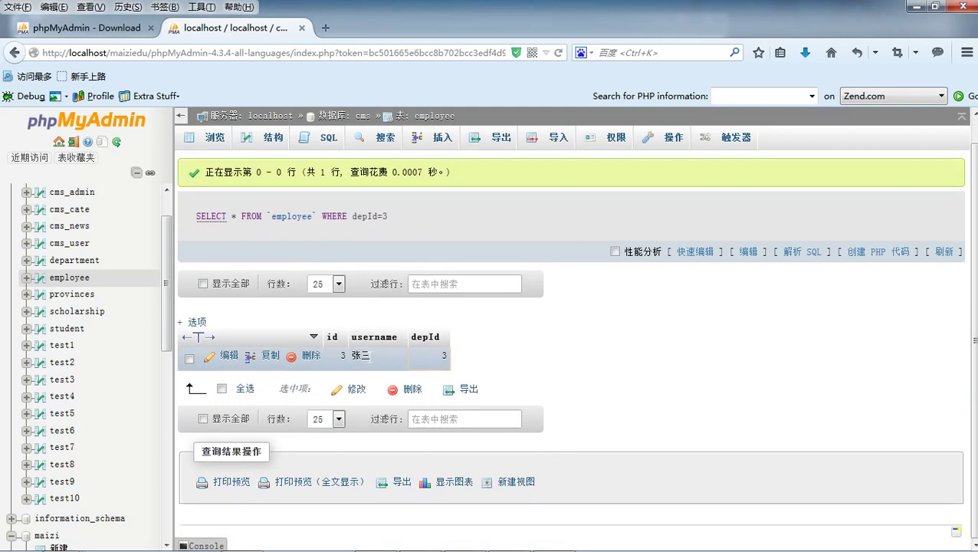
- Return to the employee SQL editor with the caret at the end of the query
left_click(327, 141)
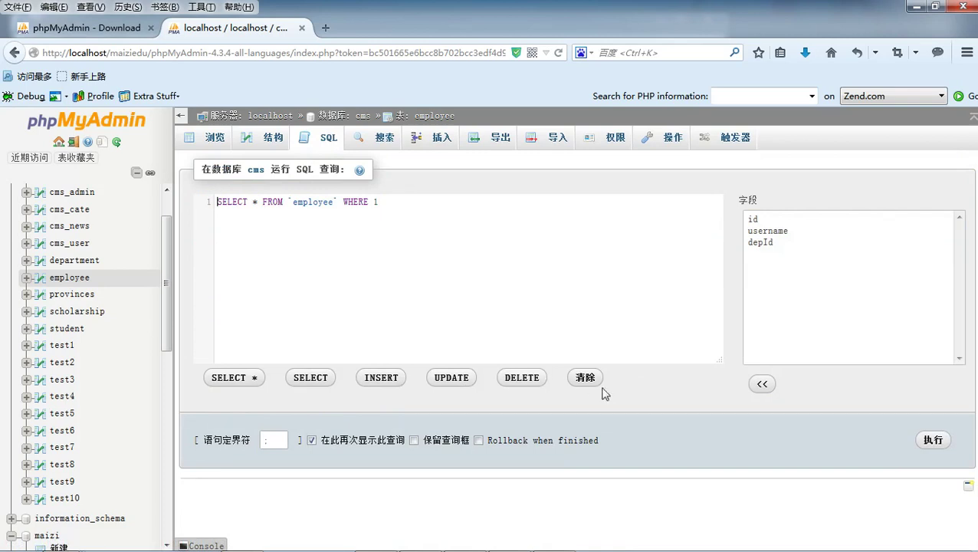
left_click(497, 264)
scroll(75, 239, "up", 3)
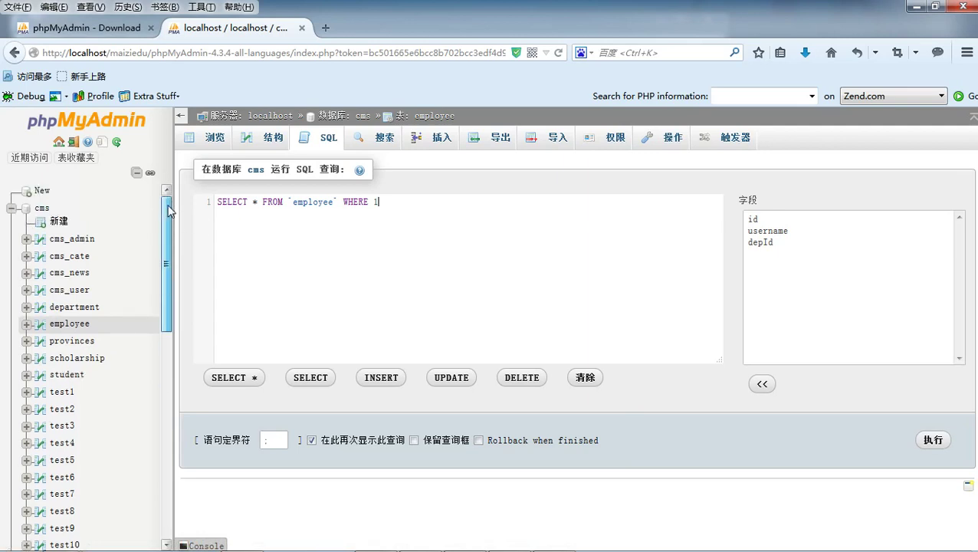
- Start a new table in the cms database named test11
left_click(59, 221)
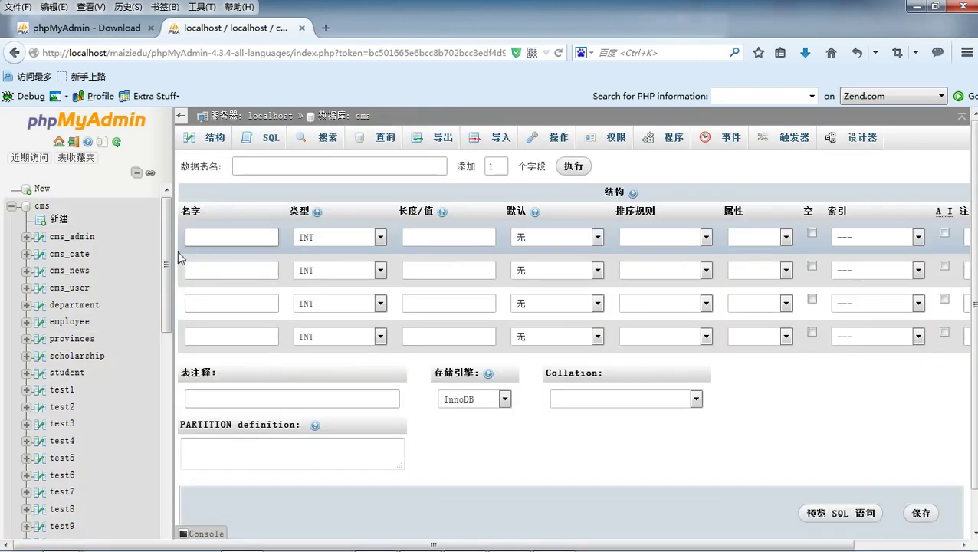
scroll(165, 253, "down", 5)
scroll(167, 266, "up", 1)
scroll(167, 261, "up", 4)
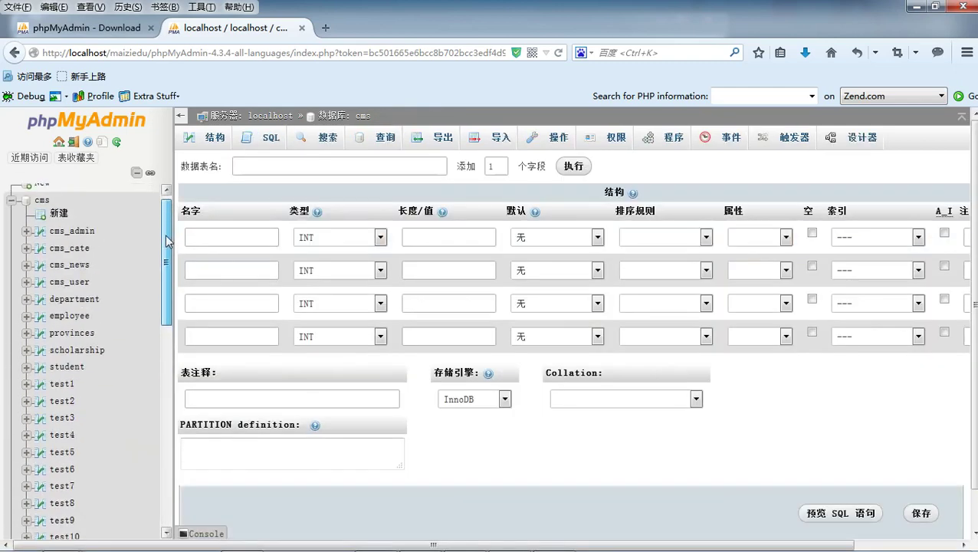
scroll(167, 241, "up", 1)
left_click(337, 166)
type("test")
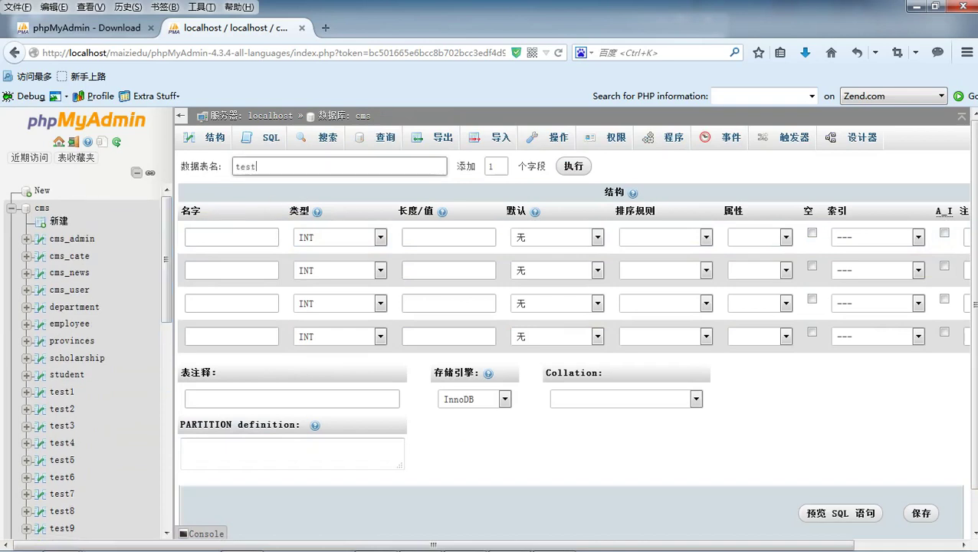
type("11")
- Add 3 more column rows to the test11 definition form
left_click(495, 166)
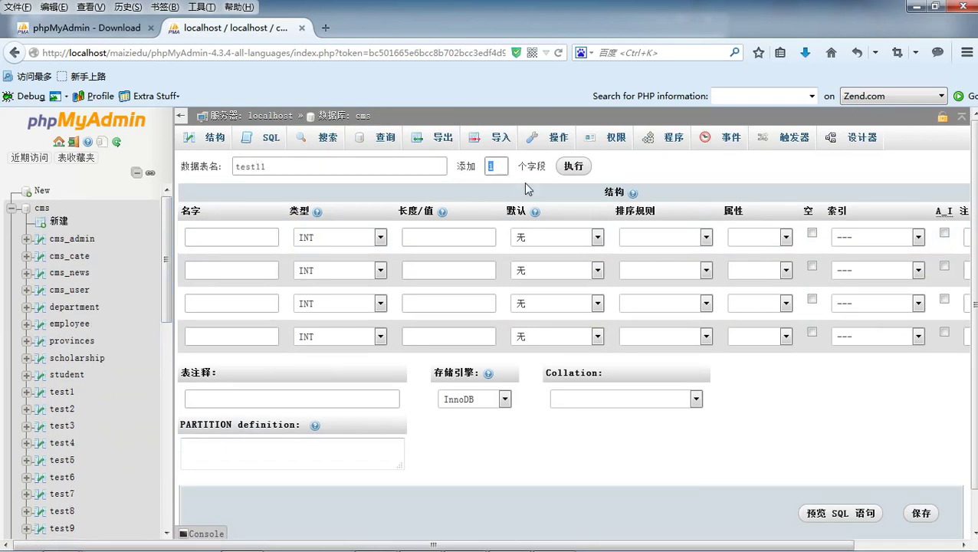
type("3")
left_click(572, 168)
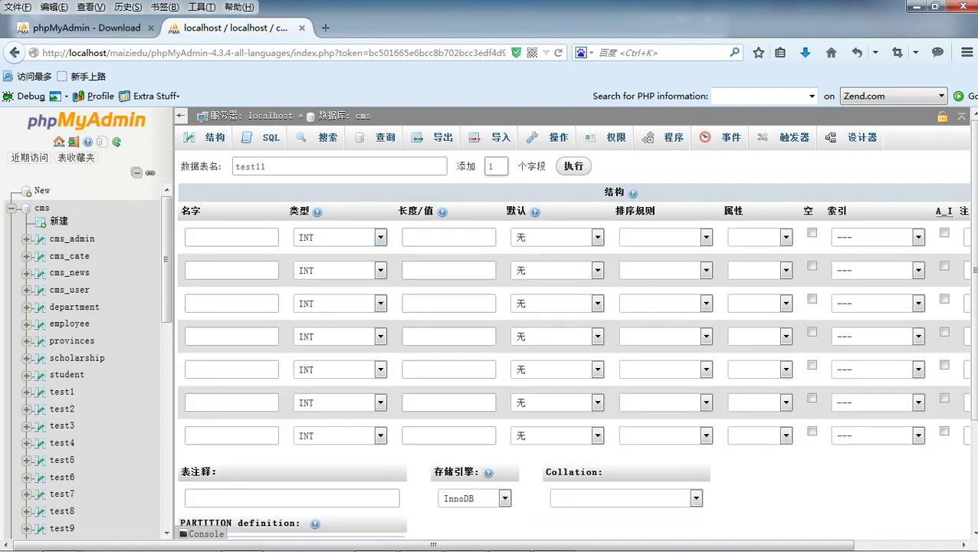
scroll(438, 277, "down", 2)
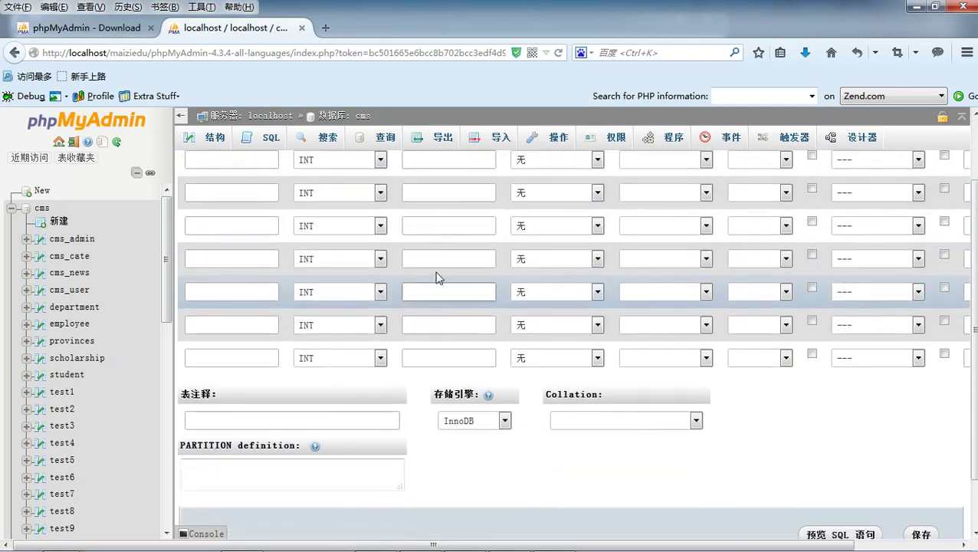
scroll(442, 280, "up", 3)
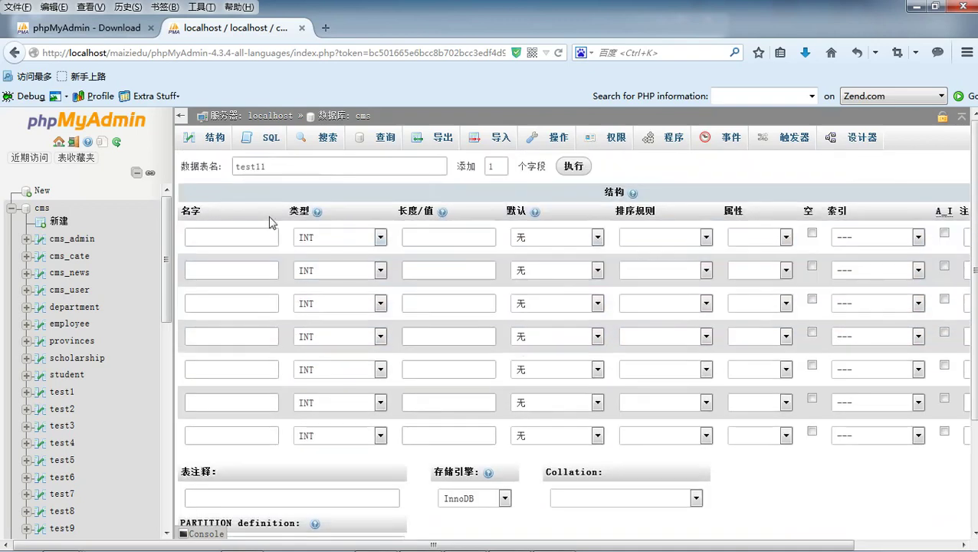
- Define column id as UNSIGNED with a PRIMARY index
left_click(246, 236)
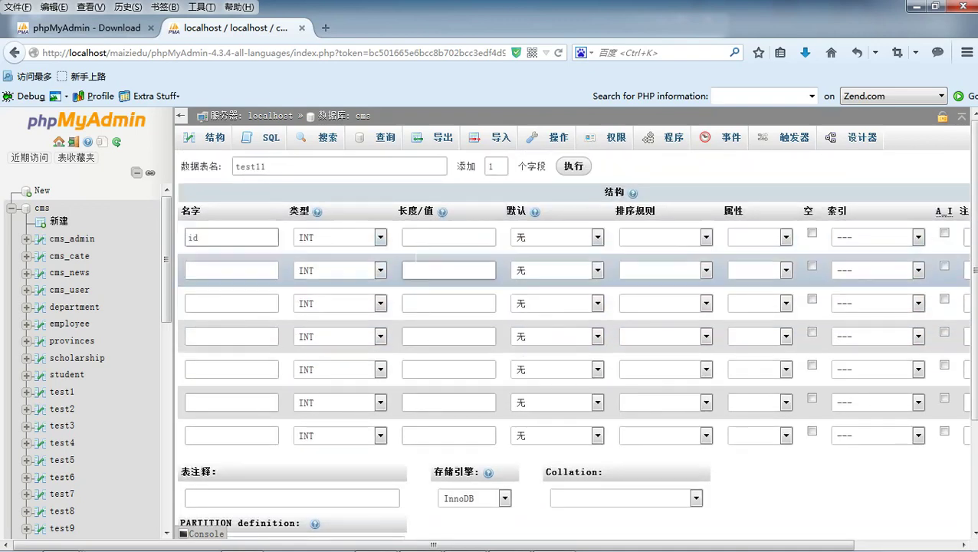
left_click(416, 244)
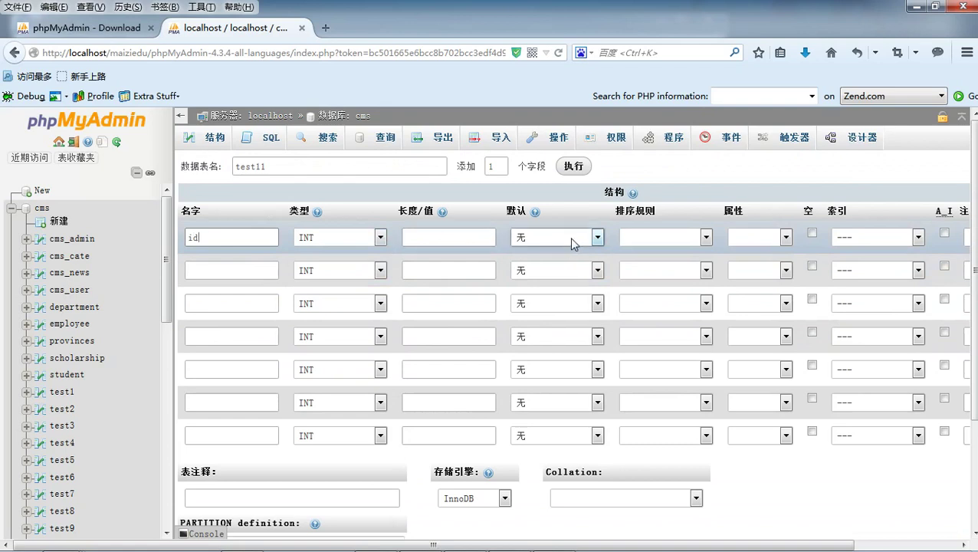
left_click(572, 242)
left_click(572, 242)
left_click(785, 240)
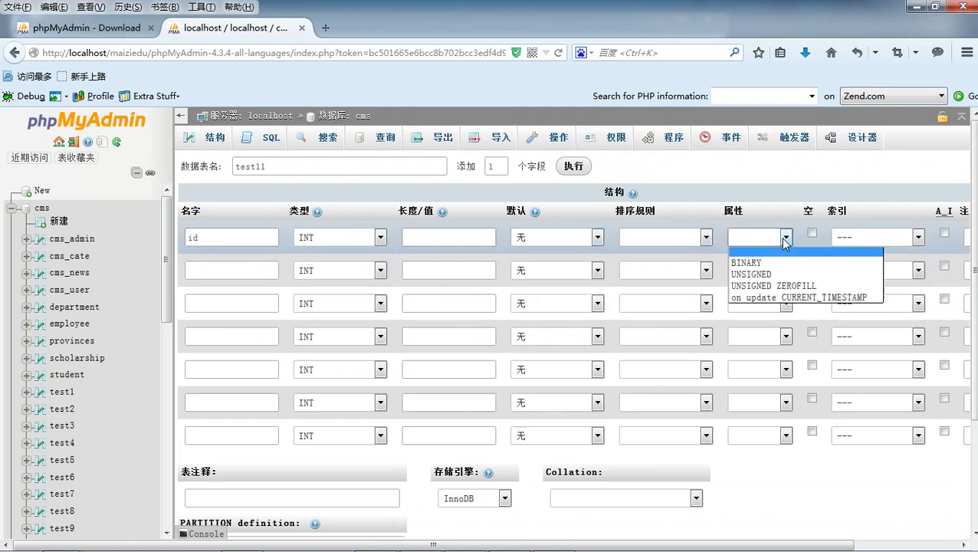
left_click(752, 274)
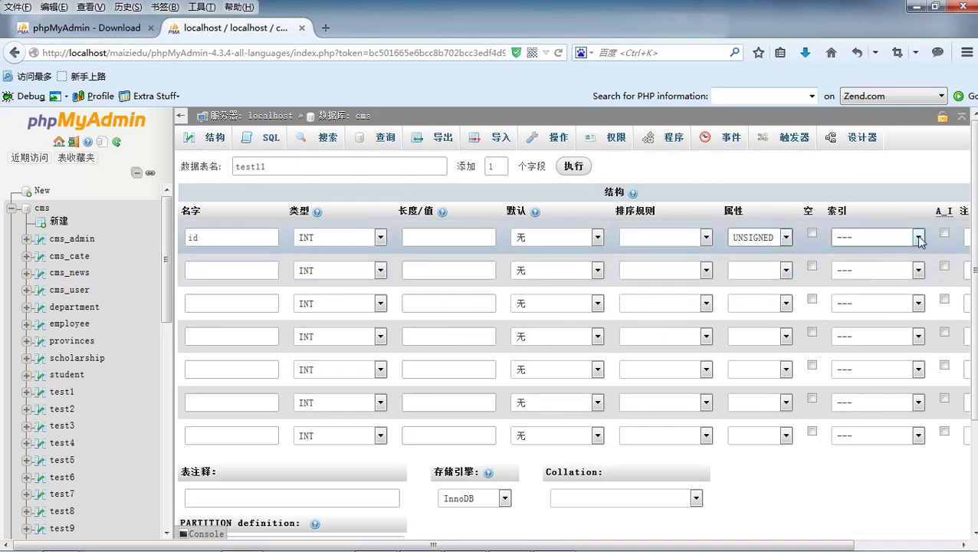
left_click(919, 238)
left_click(910, 265)
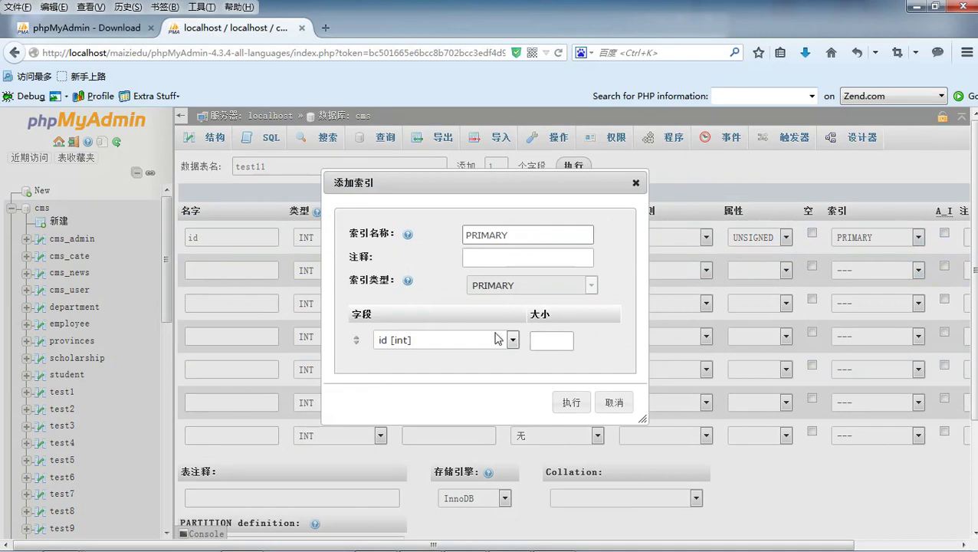
left_click(569, 400)
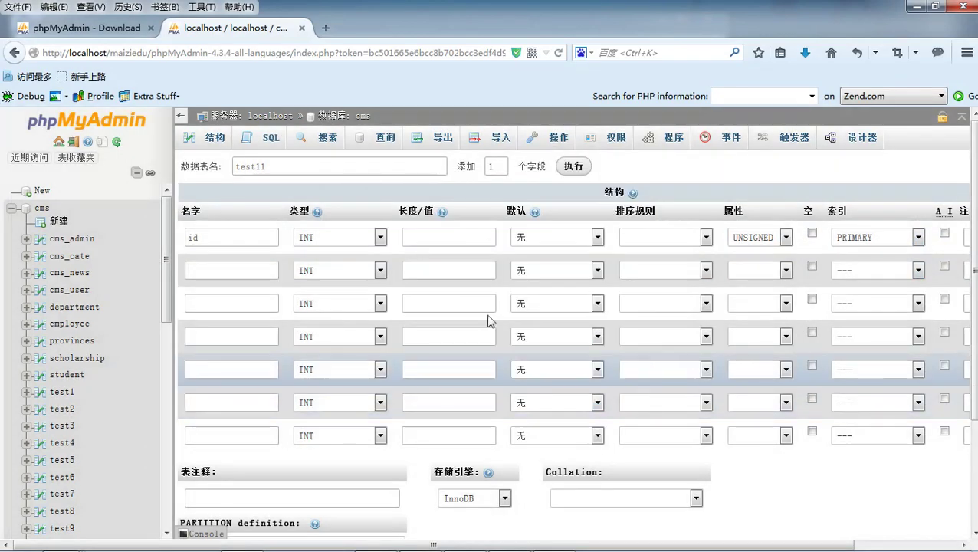
- Define column username as VARCHAR(20) allowing NULL
left_click(218, 266)
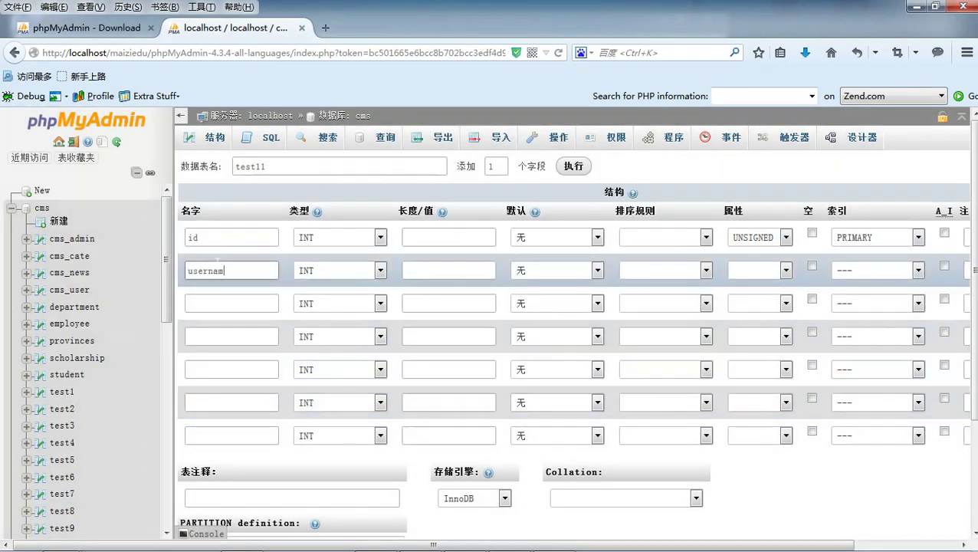
left_click(379, 270)
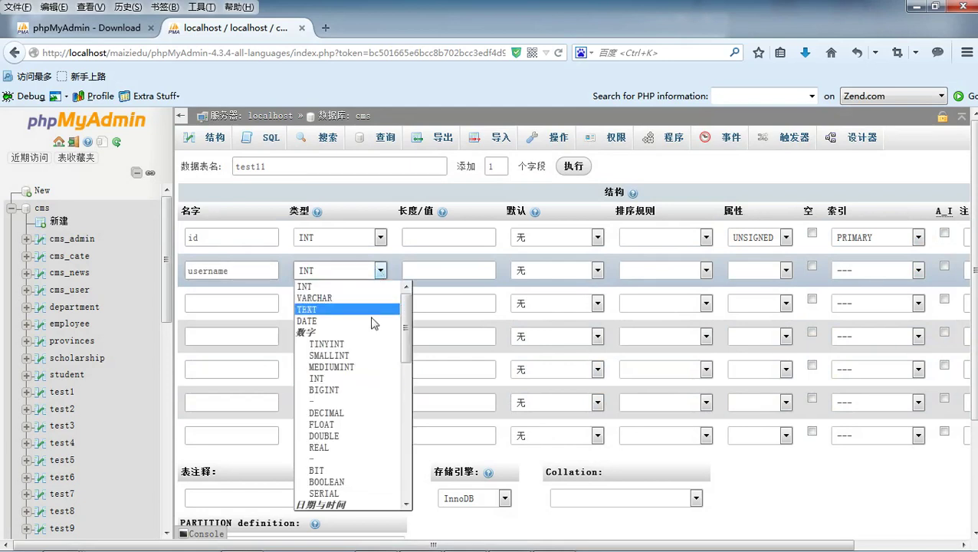
scroll(374, 379, "down", 6)
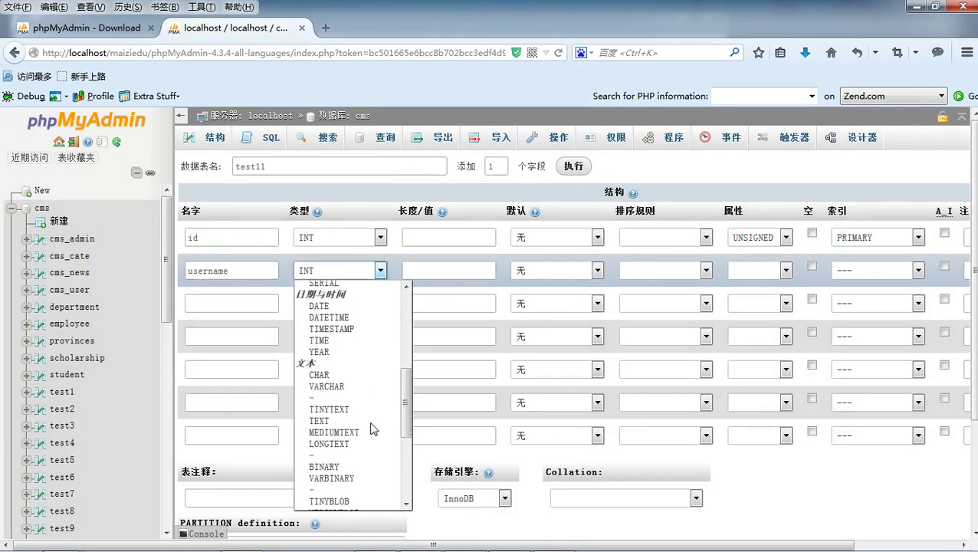
left_click(355, 386)
left_click(424, 269)
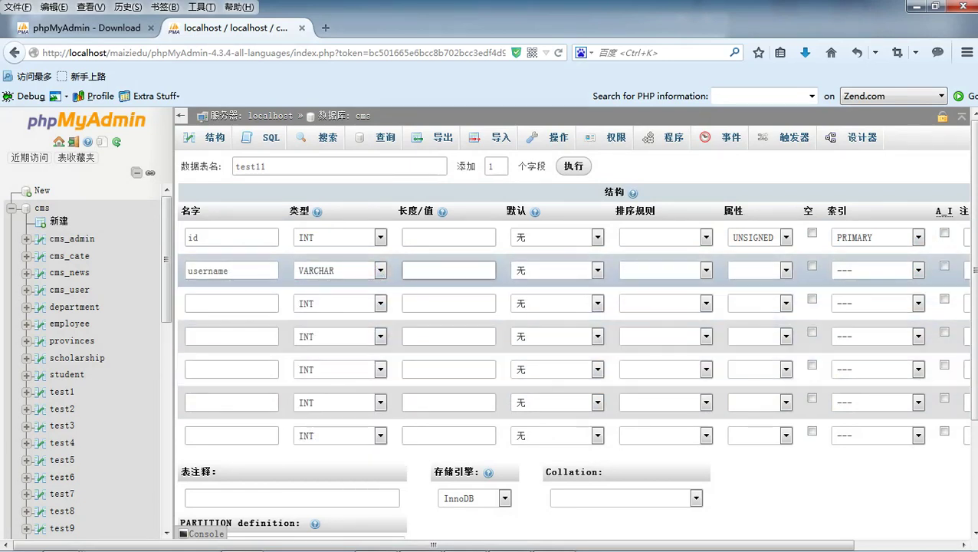
left_click(597, 270)
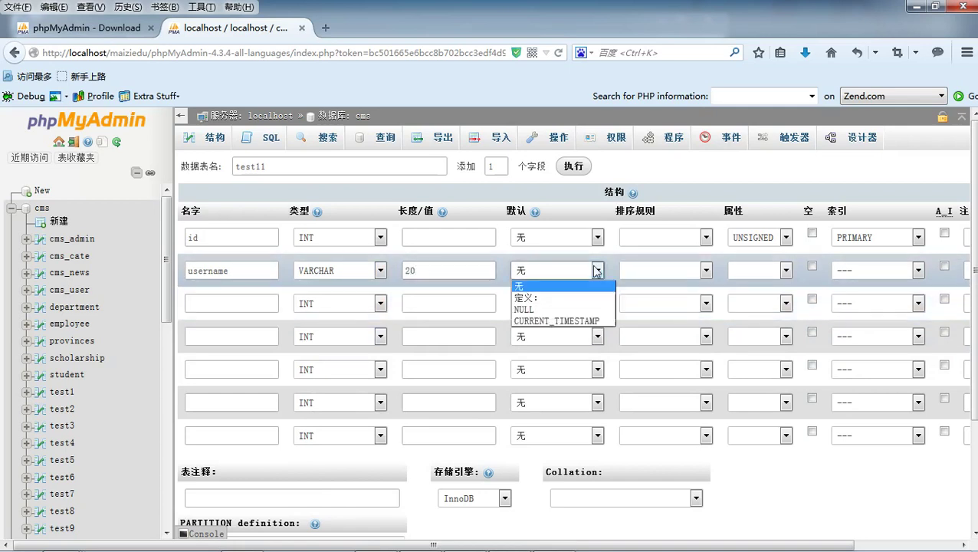
left_click(596, 270)
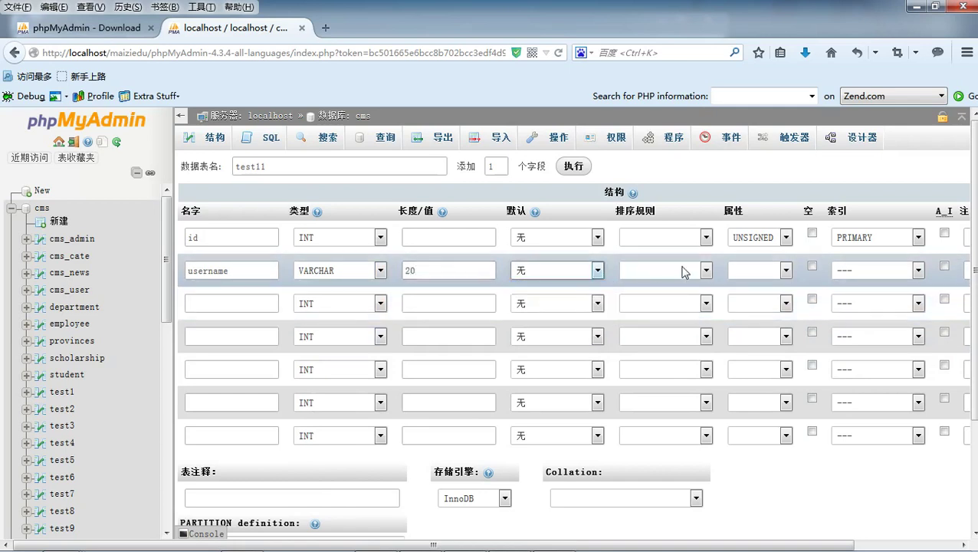
left_click(786, 270)
left_click(786, 270)
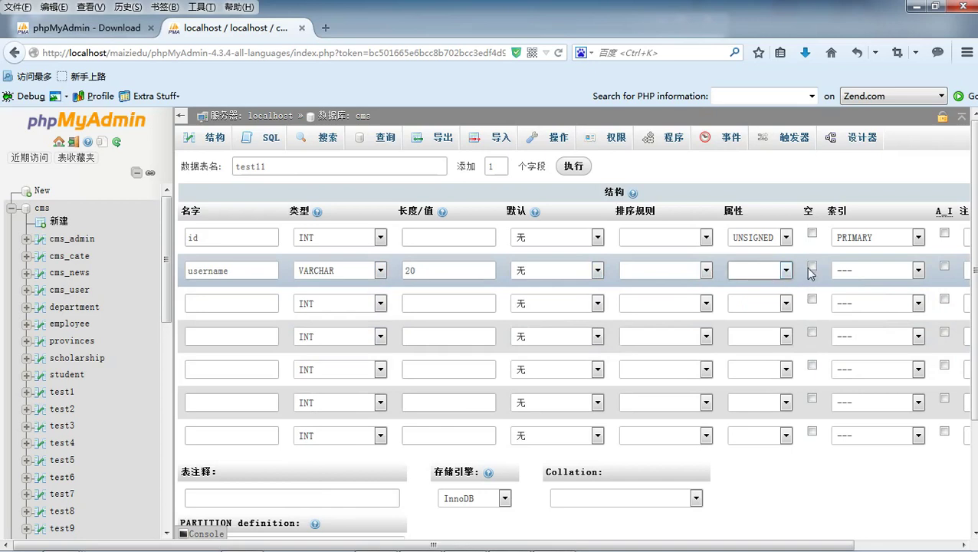
left_click(813, 268)
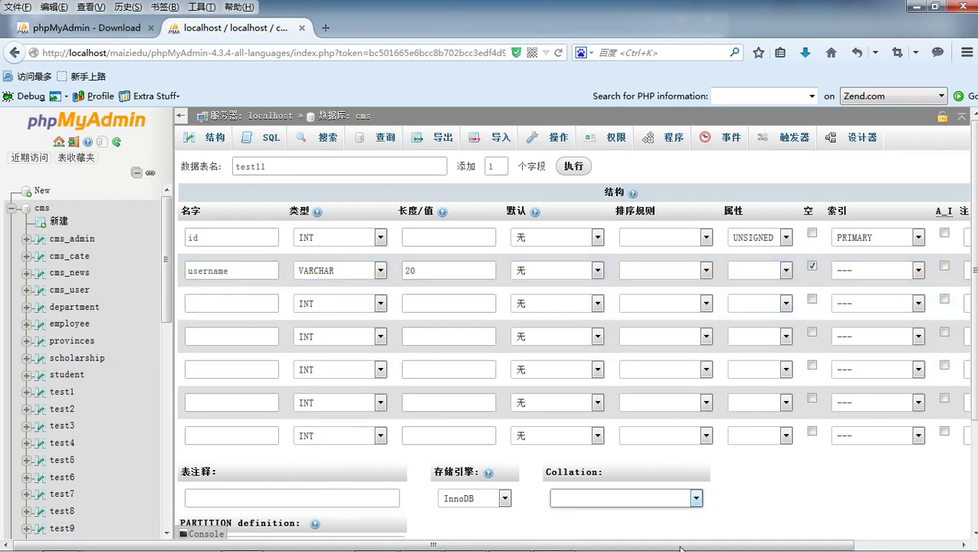
- Give username a UNIQUE index and make id auto-increment
left_click(915, 269)
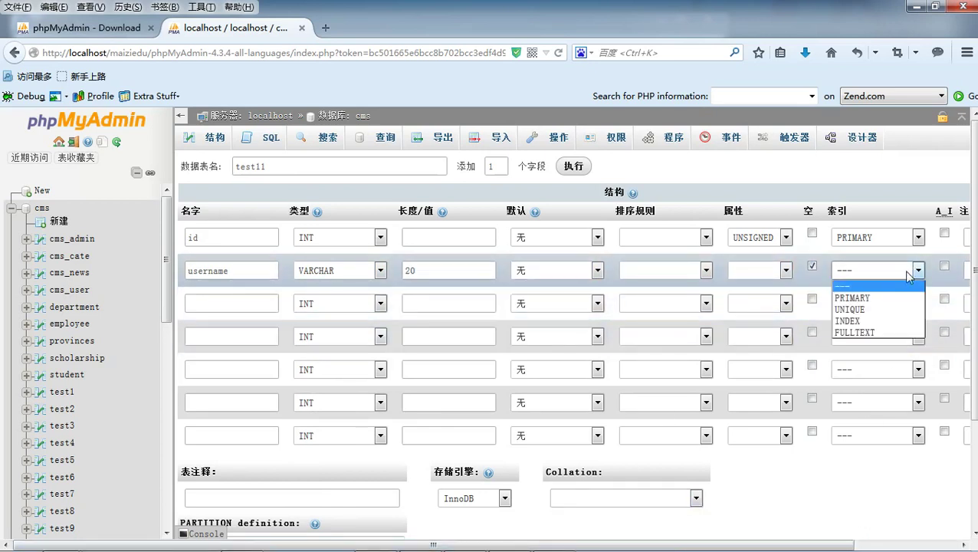
left_click(894, 308)
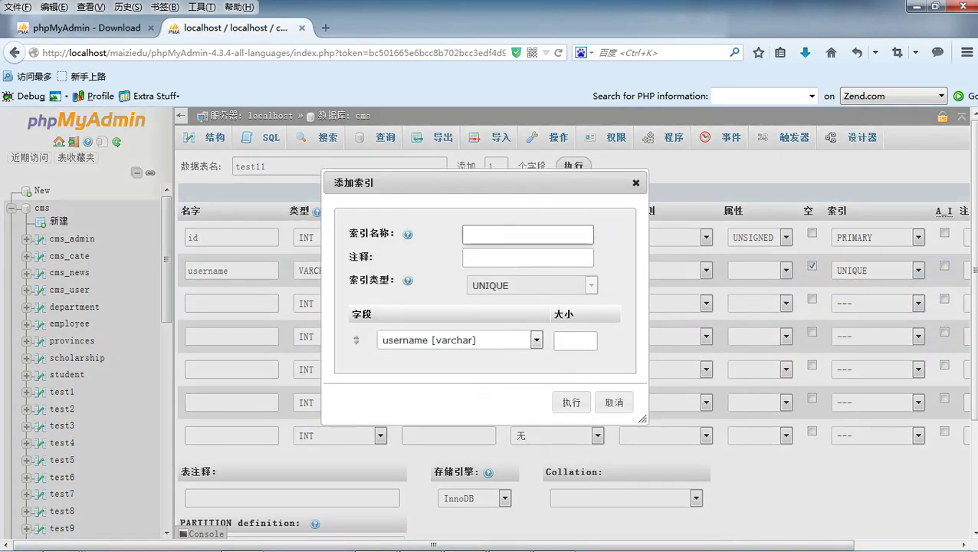
type("uni_username")
left_click(569, 401)
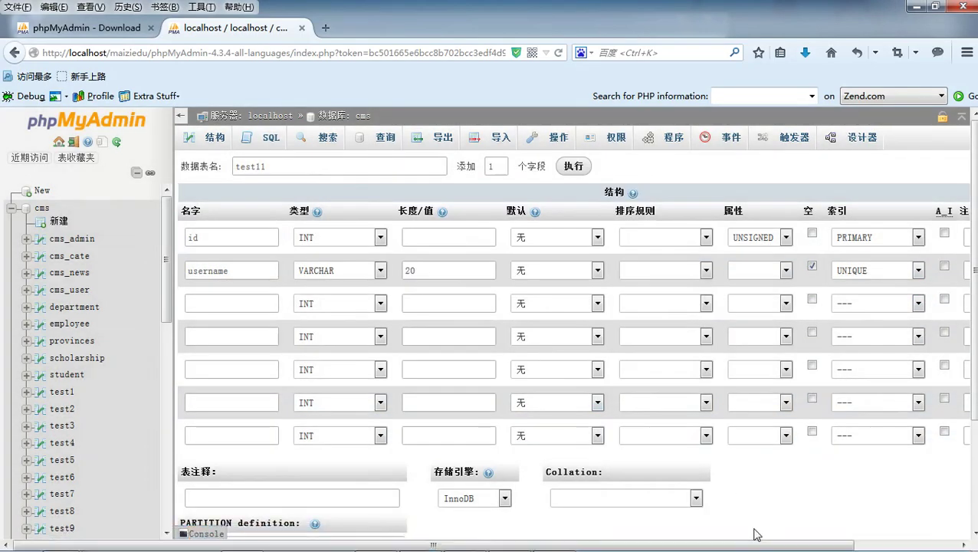
left_click_drag(752, 547, 878, 546)
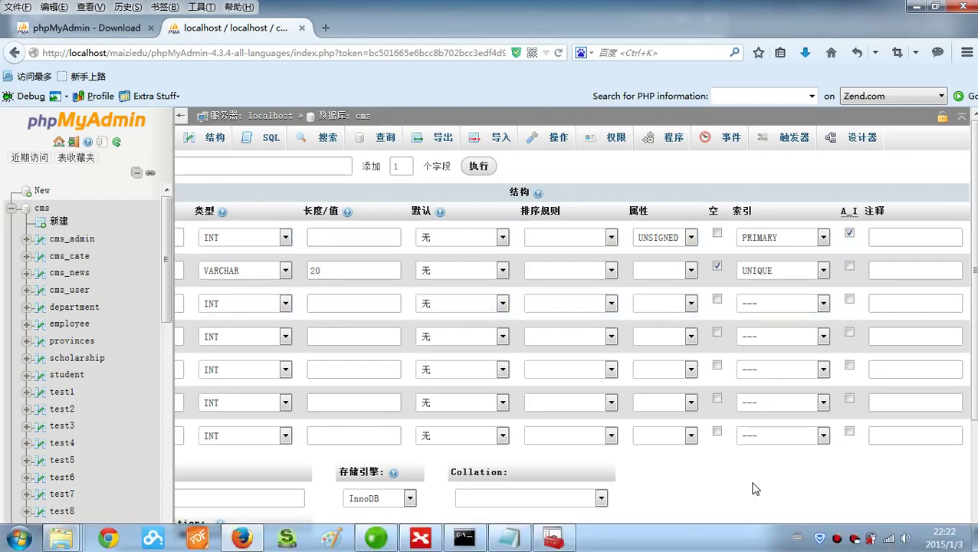
left_click_drag(749, 545, 660, 546)
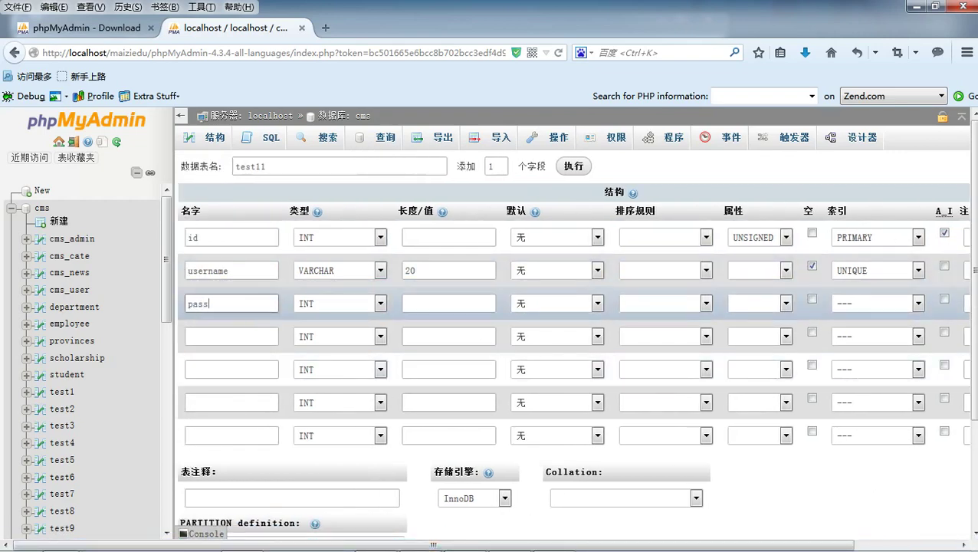
- Define the third column password as CHAR(32) allowing NULL
left_click(373, 305)
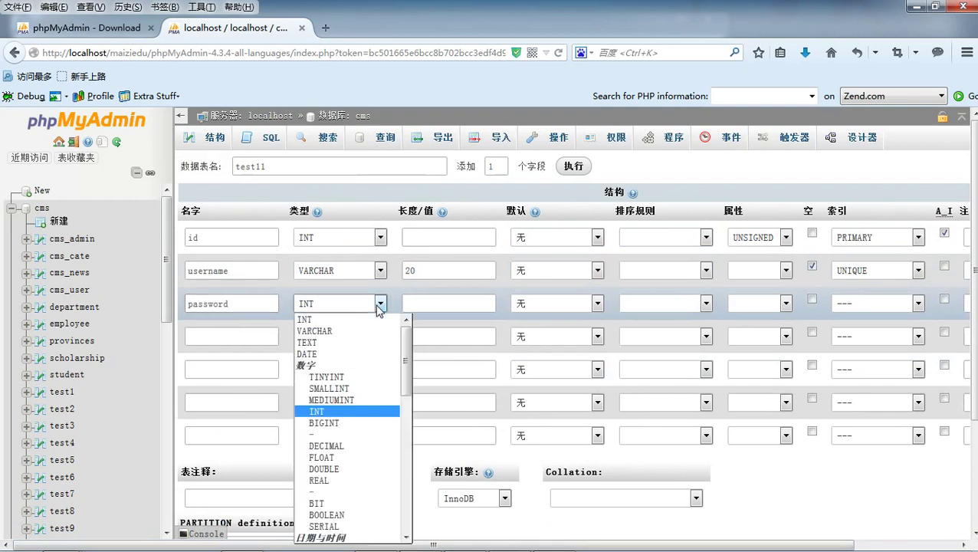
scroll(371, 429, "down", 2)
scroll(356, 449, "down", 2)
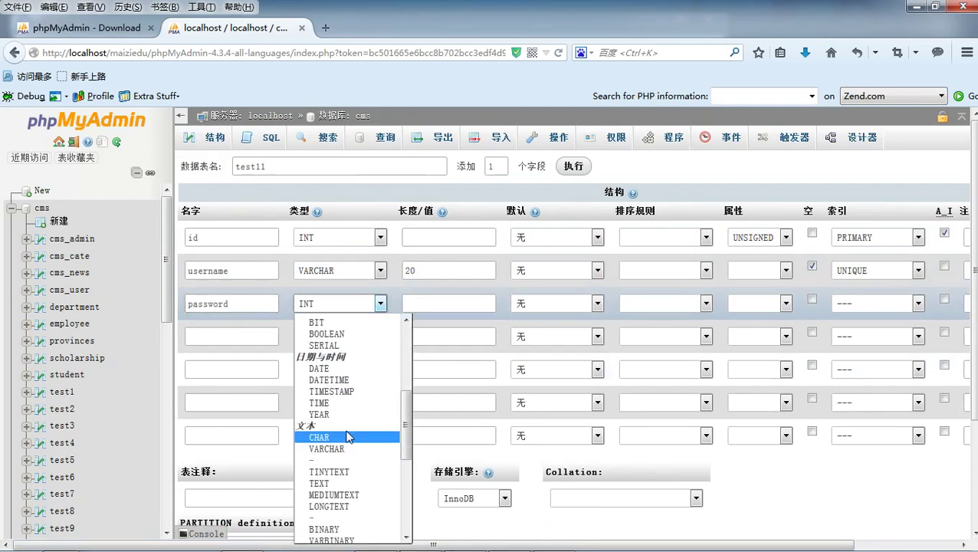
left_click(346, 438)
left_click(448, 304)
type("32")
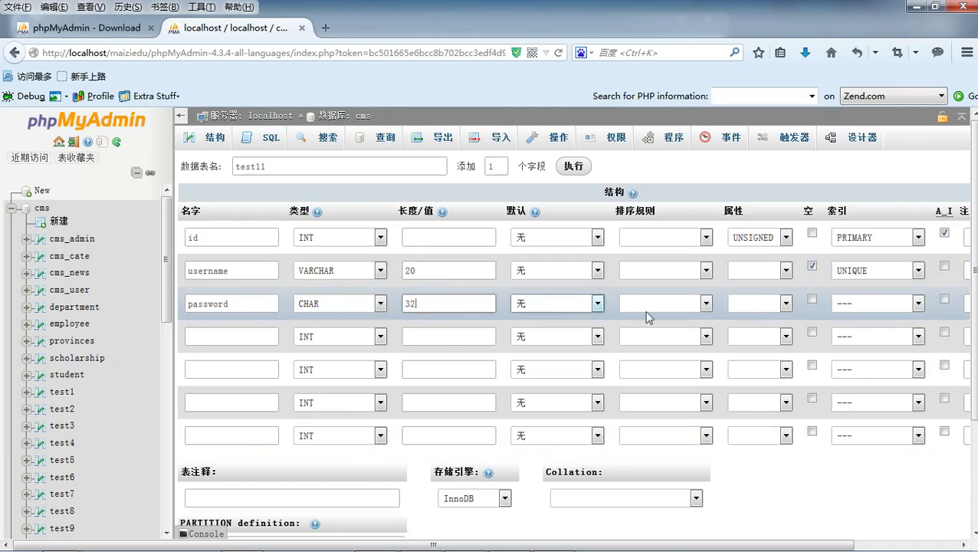
left_click(812, 299)
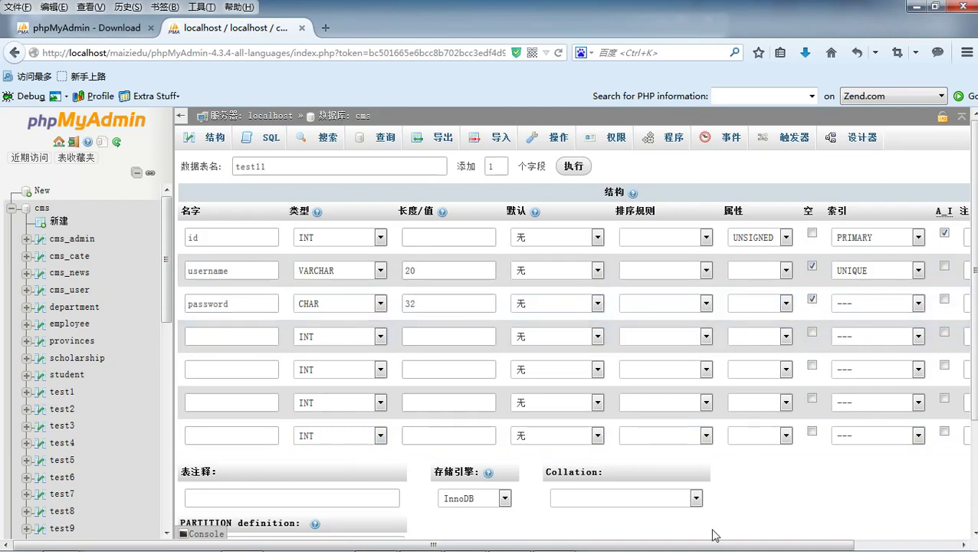
left_click_drag(712, 544, 644, 544)
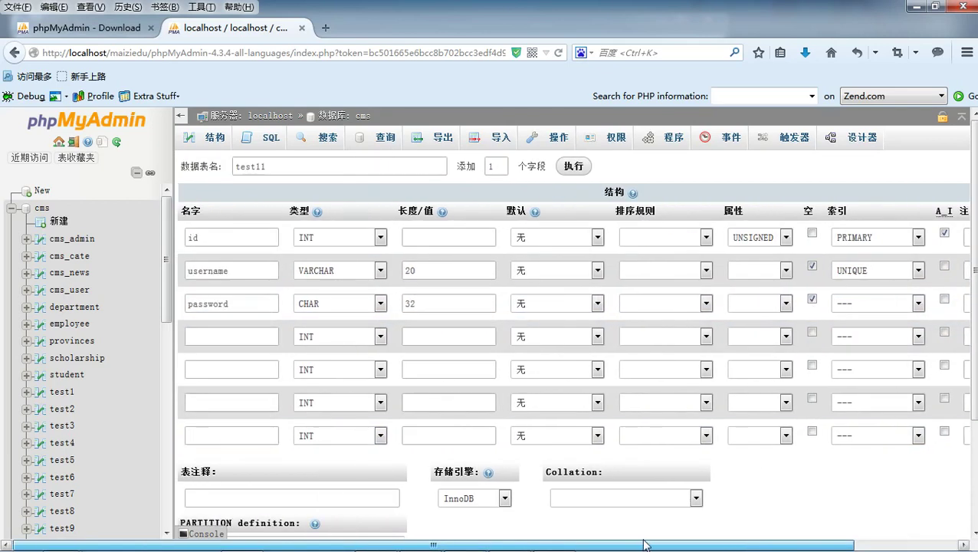
scroll(552, 504, "down", 3)
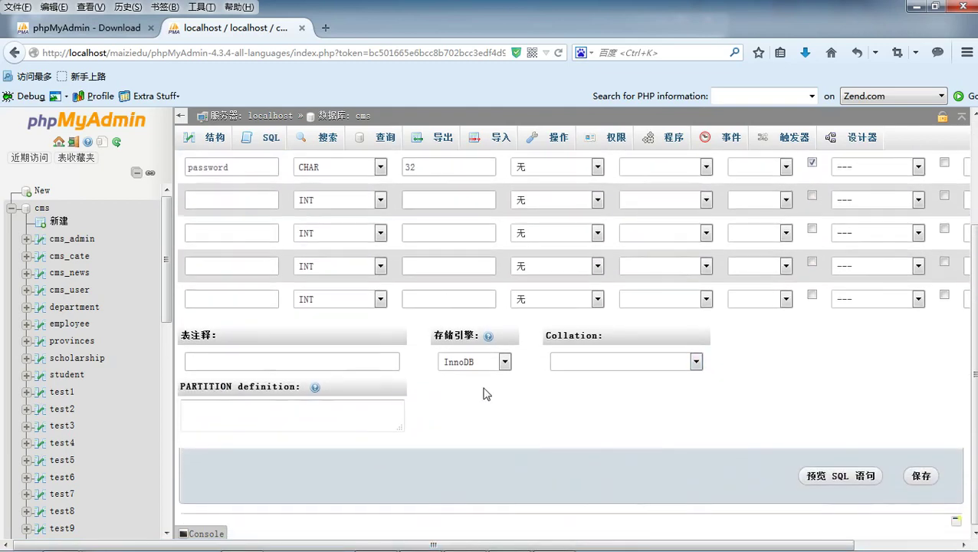
- Preview the CREATE TABLE SQL for test11, then save the table
left_click(849, 475)
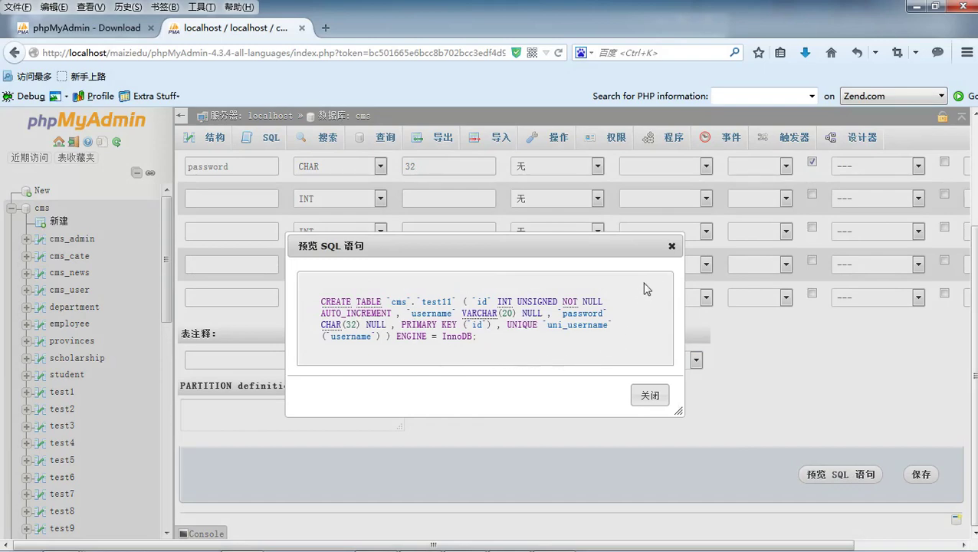
left_click(672, 246)
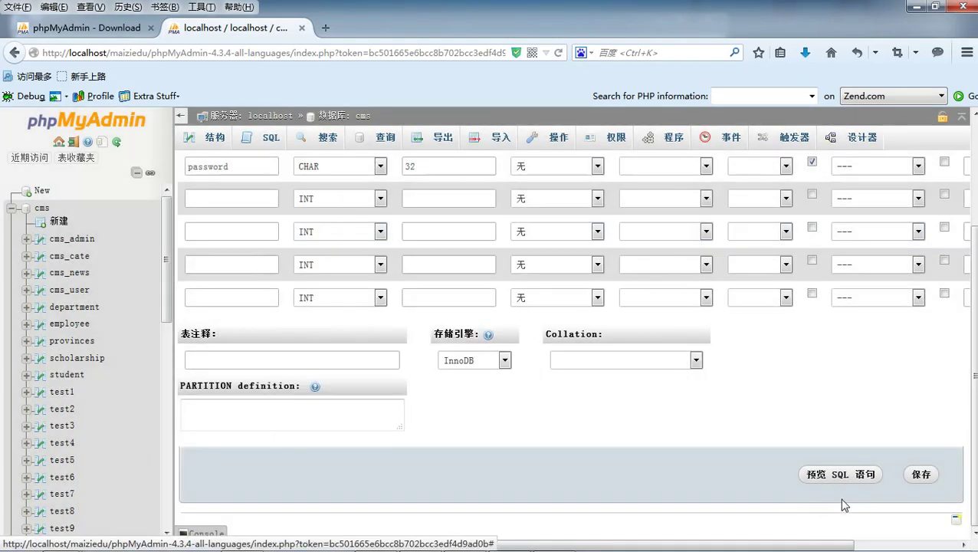
left_click(924, 476)
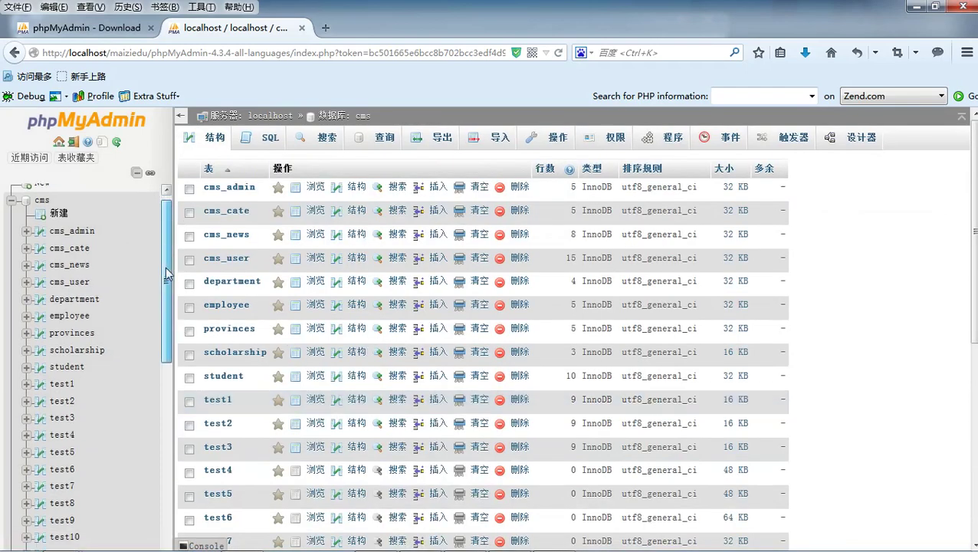
- Expand test11 in the navigation tree and inspect its columns, indexes and empty rows
scroll(90, 360, "down", 5)
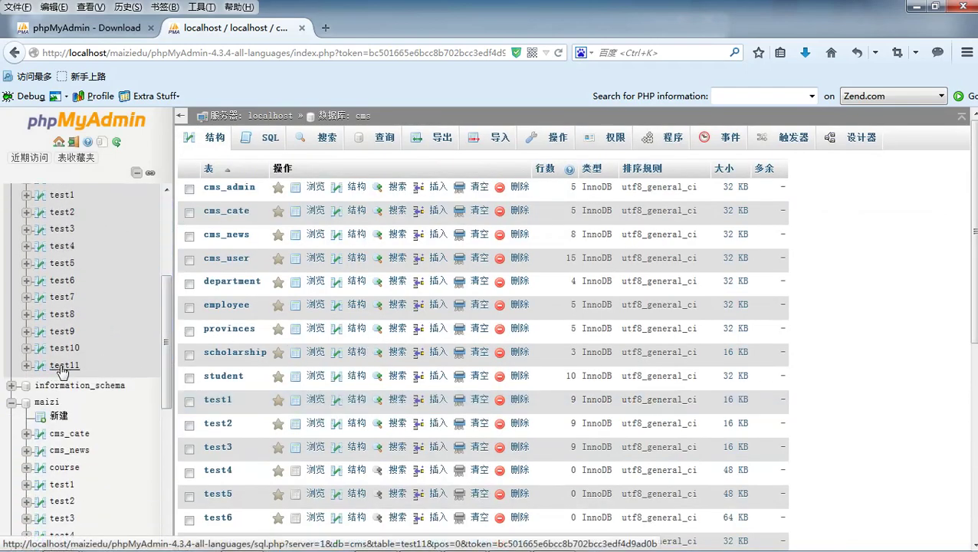
scroll(69, 366, "down", 1)
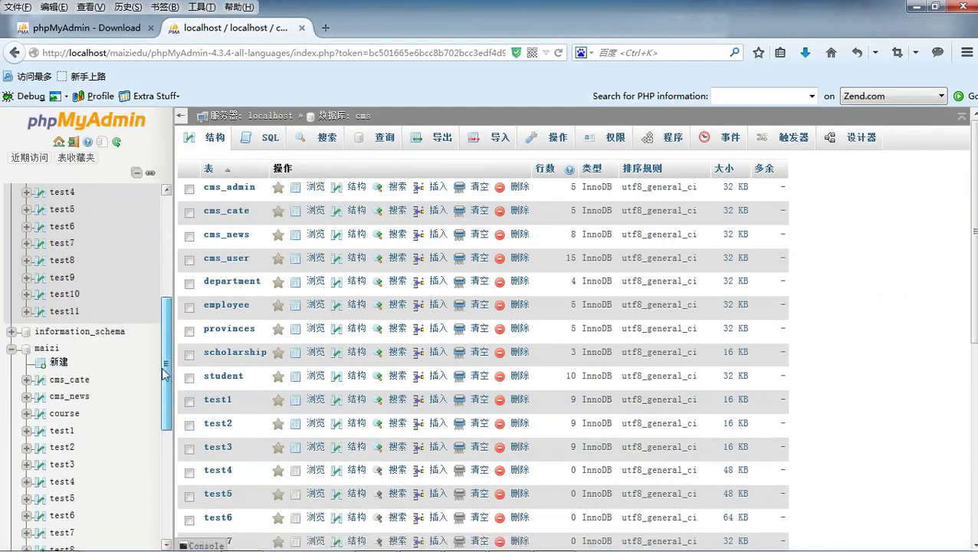
left_click(26, 312)
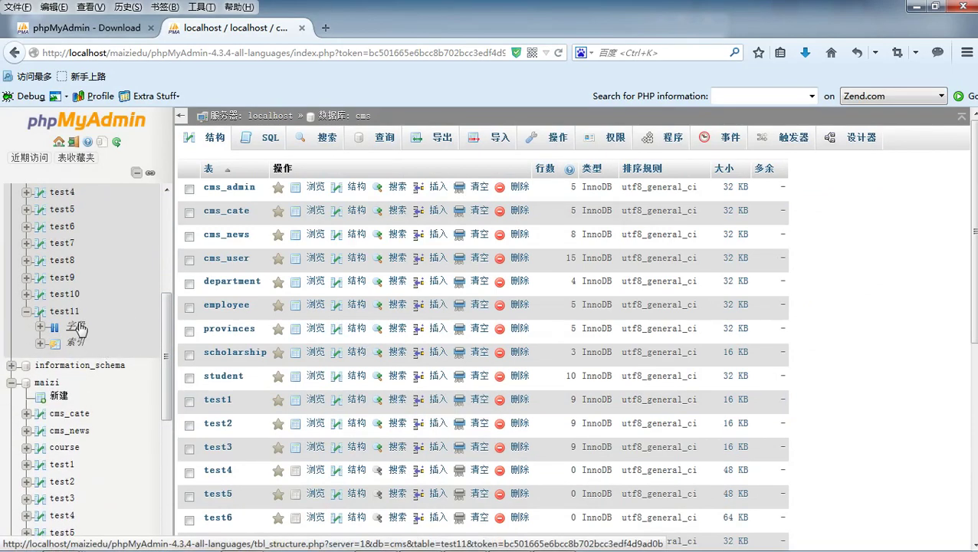
left_click(83, 326)
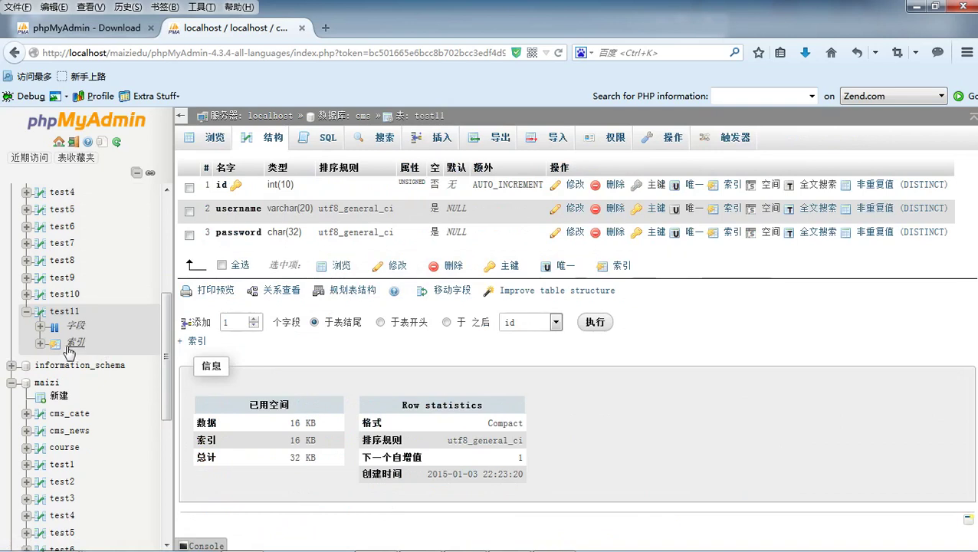
left_click(76, 343)
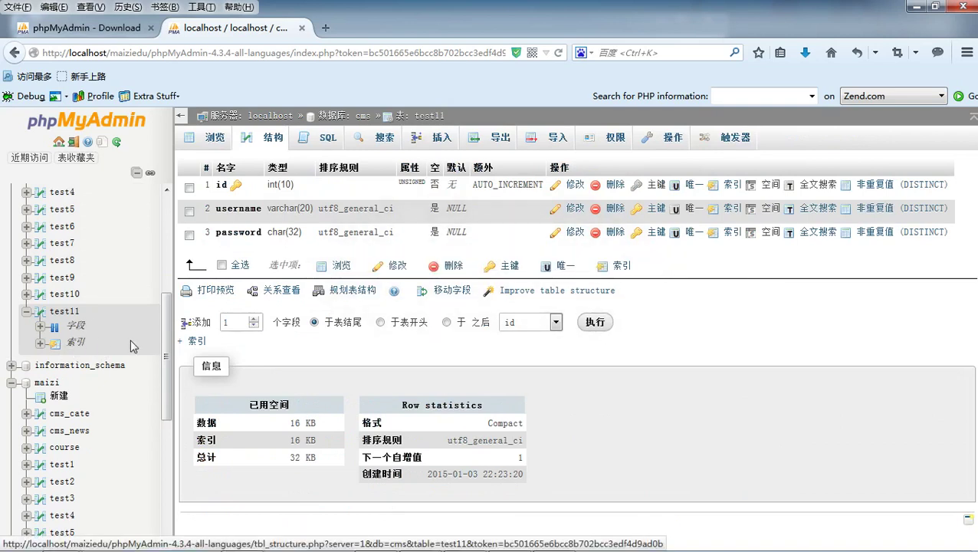
left_click(65, 312)
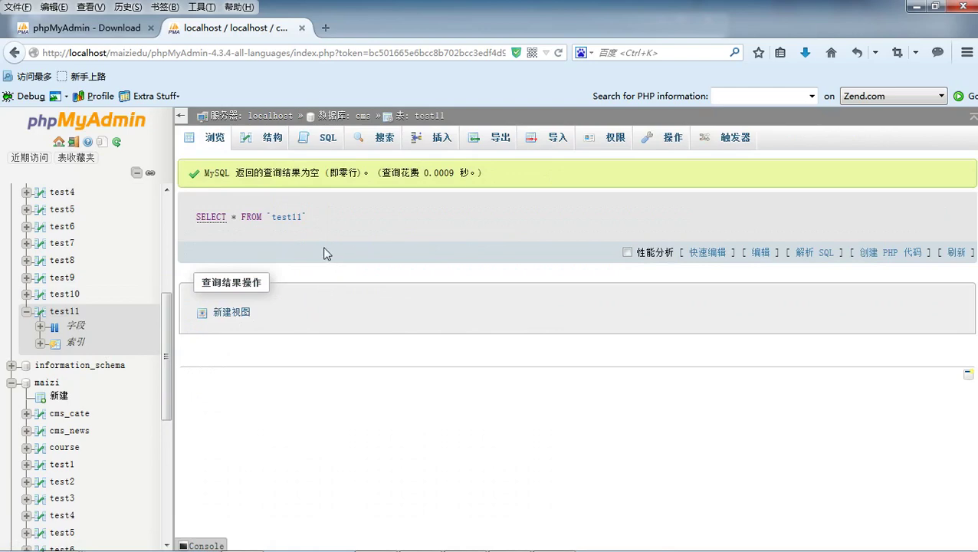
- Revisit test11's Structure and SQL pages, then return to the server home page
left_click(256, 143)
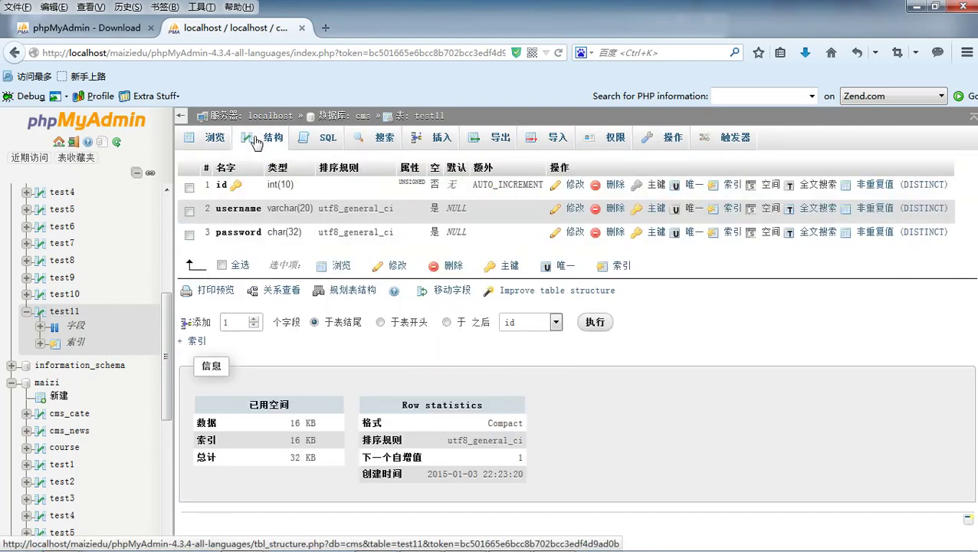
left_click(322, 138)
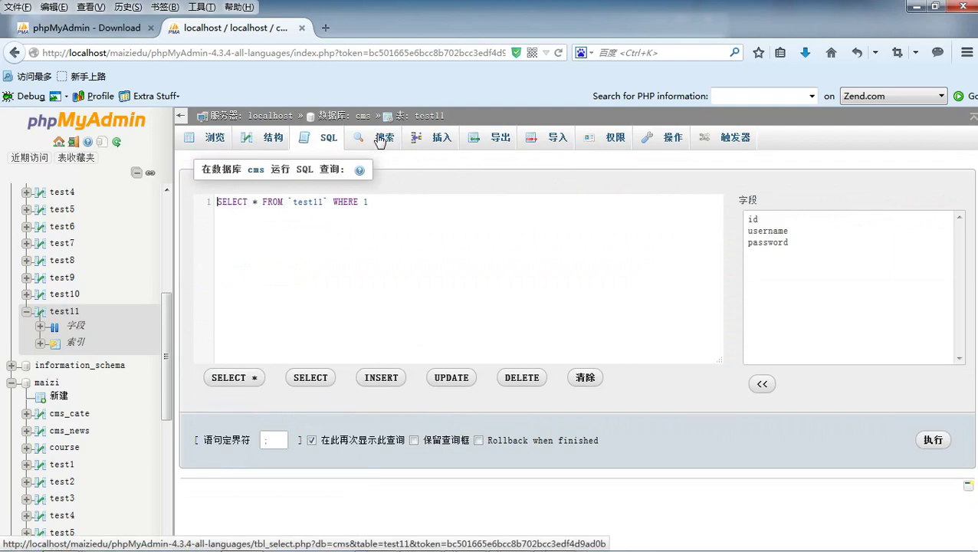
scroll(126, 322, "down", 5)
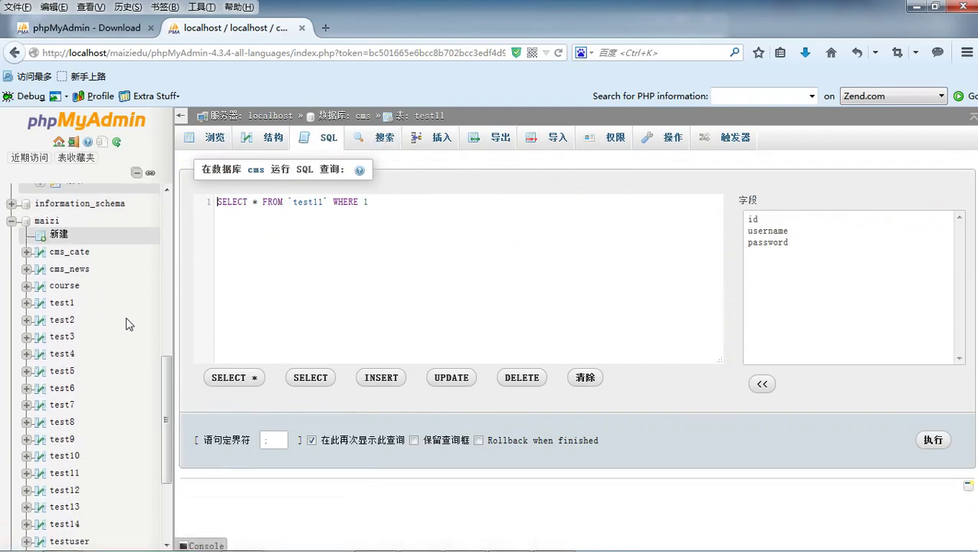
scroll(131, 349, "down", 2)
scroll(139, 368, "up", 5)
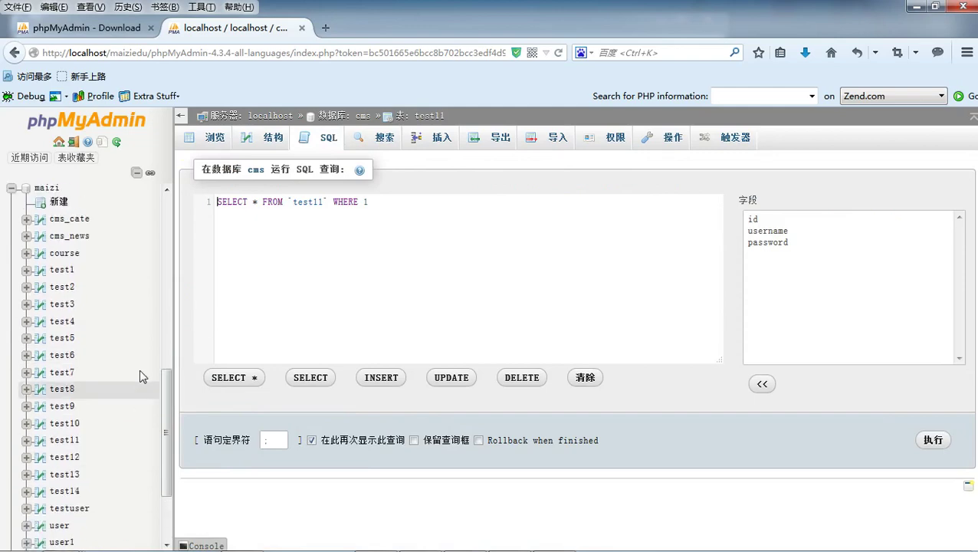
scroll(139, 366, "up", 3)
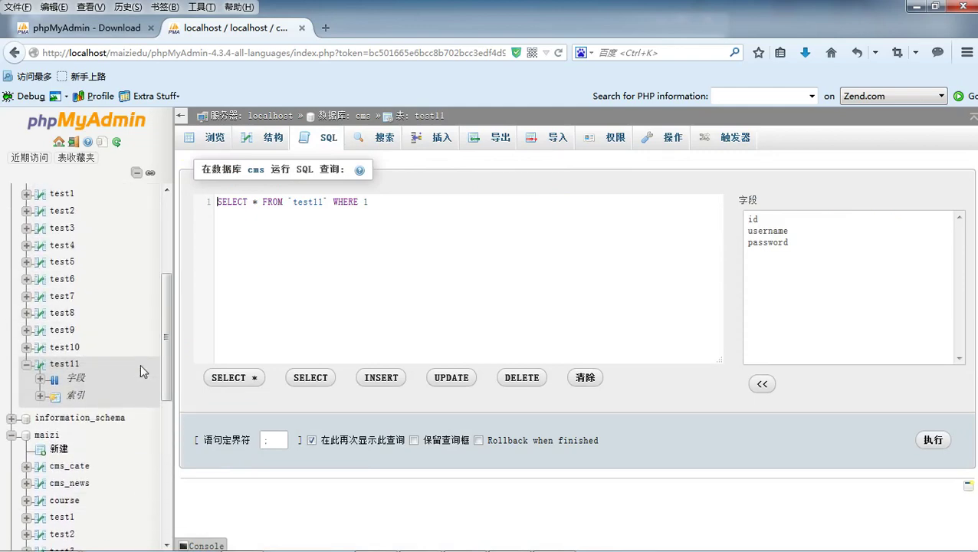
left_click(59, 142)
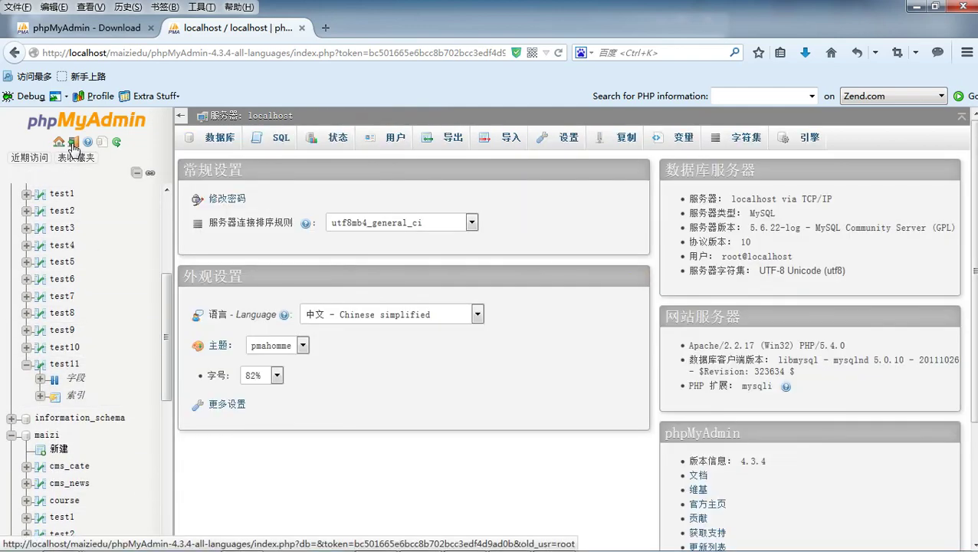
left_click(252, 119)
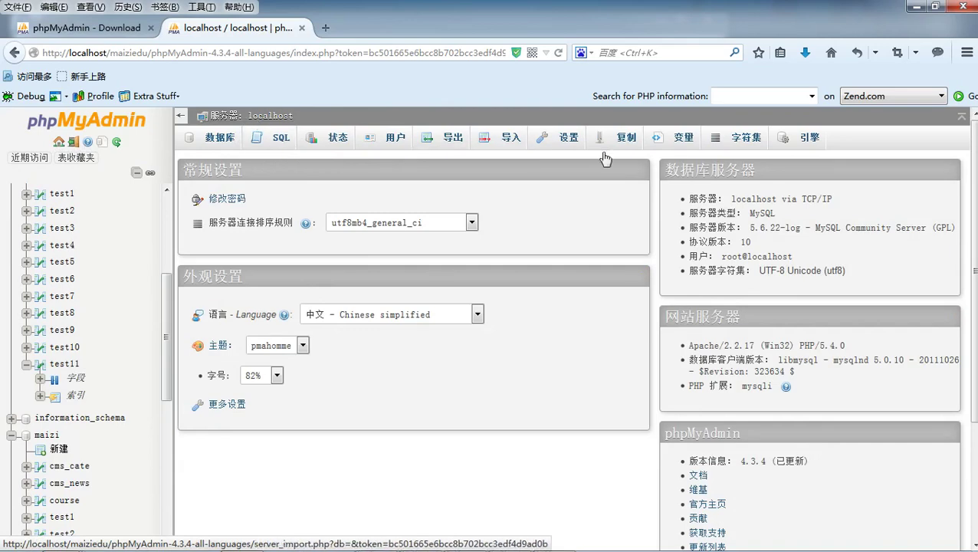
scroll(605, 202, "down", 3)
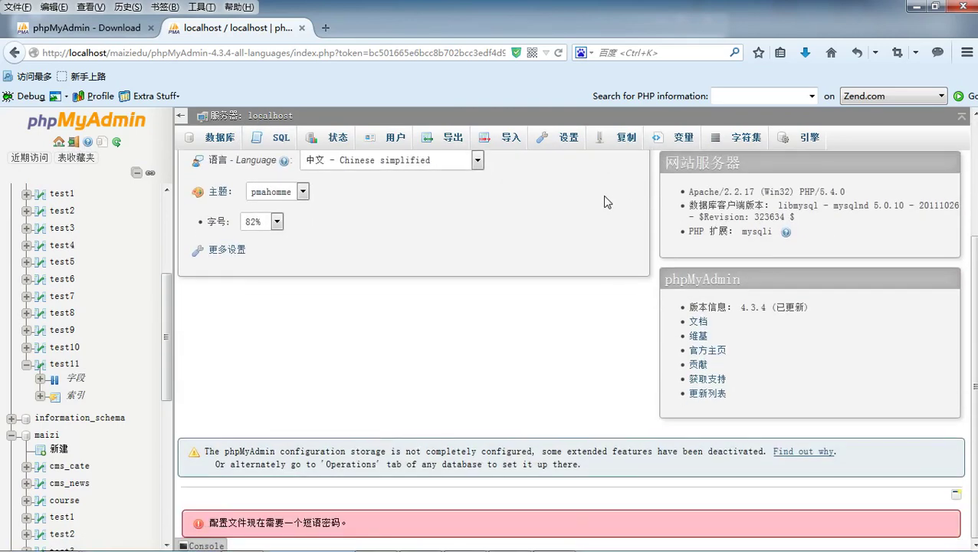
scroll(609, 207, "up", 3)
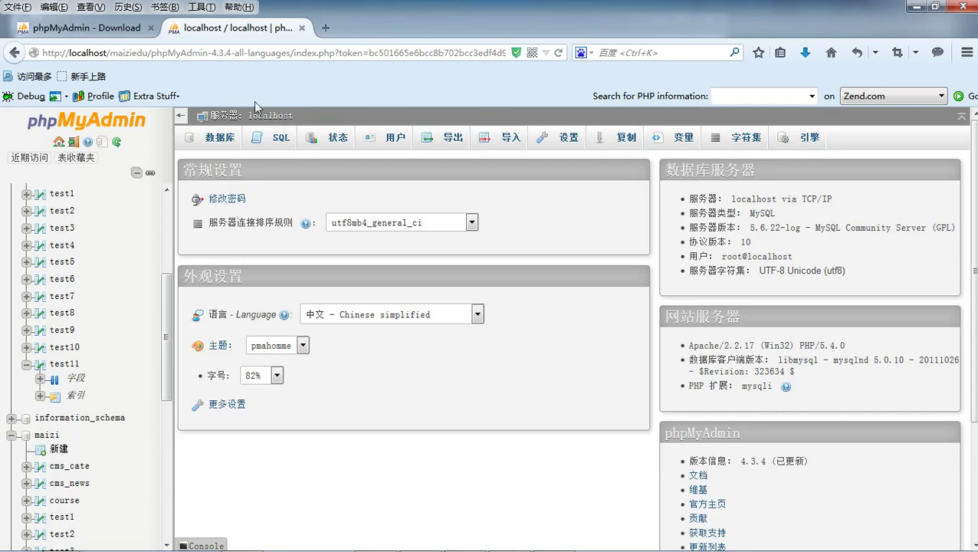
left_click_drag(168, 300, 170, 289)
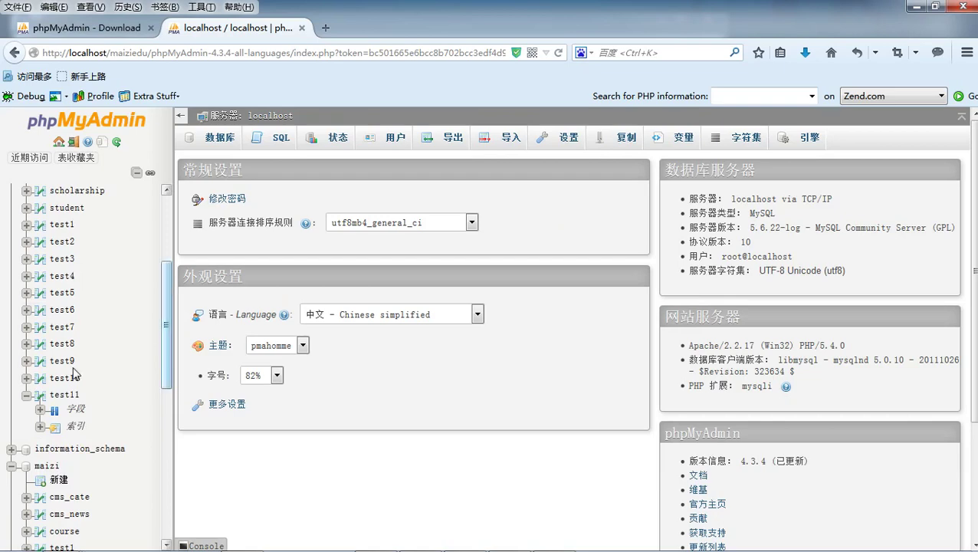
- Rename test11's username column to username1 with length 30 and save
left_click(69, 396)
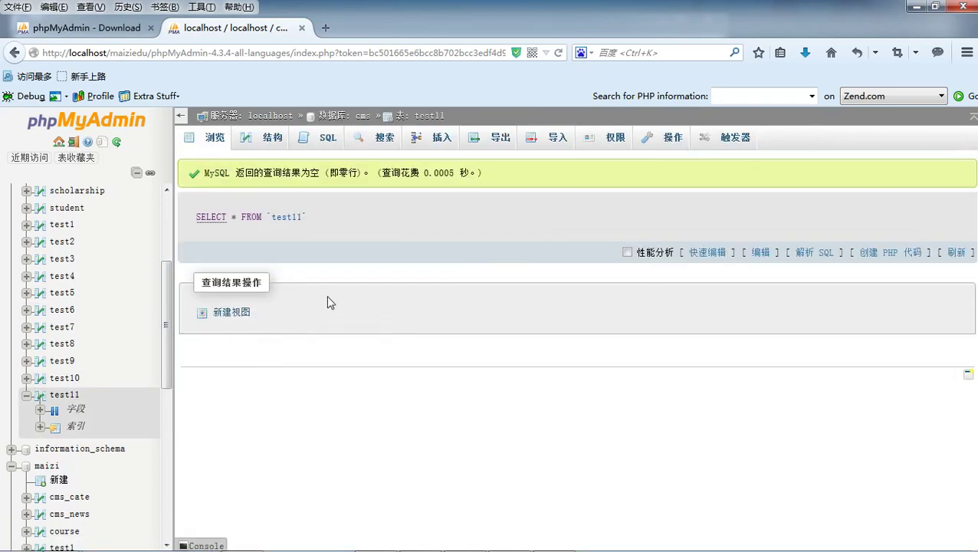
left_click(268, 141)
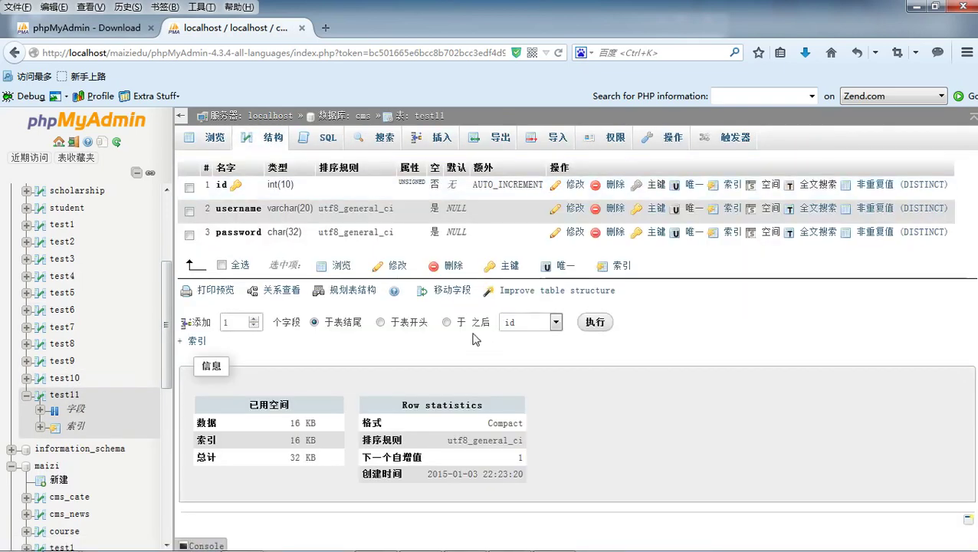
left_click(222, 186)
left_click(222, 187)
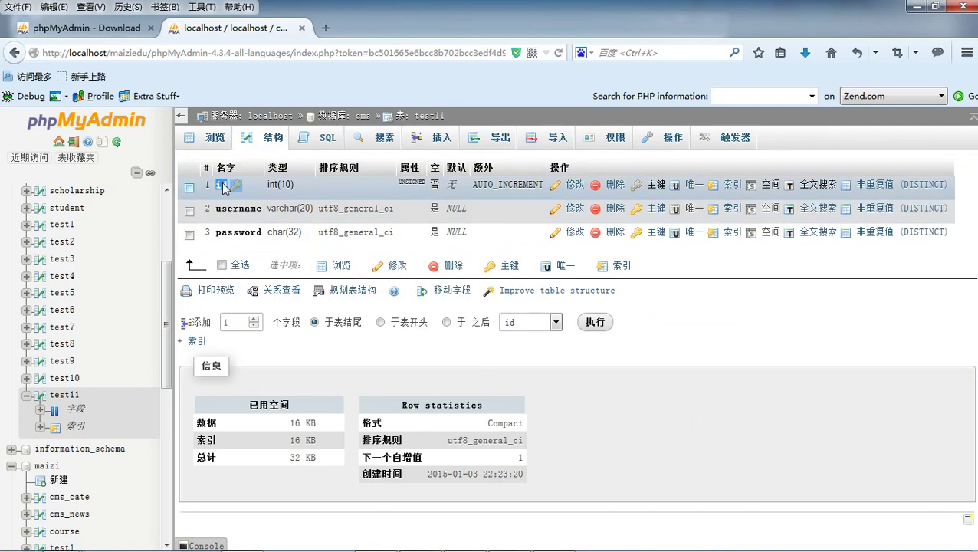
left_click(574, 209)
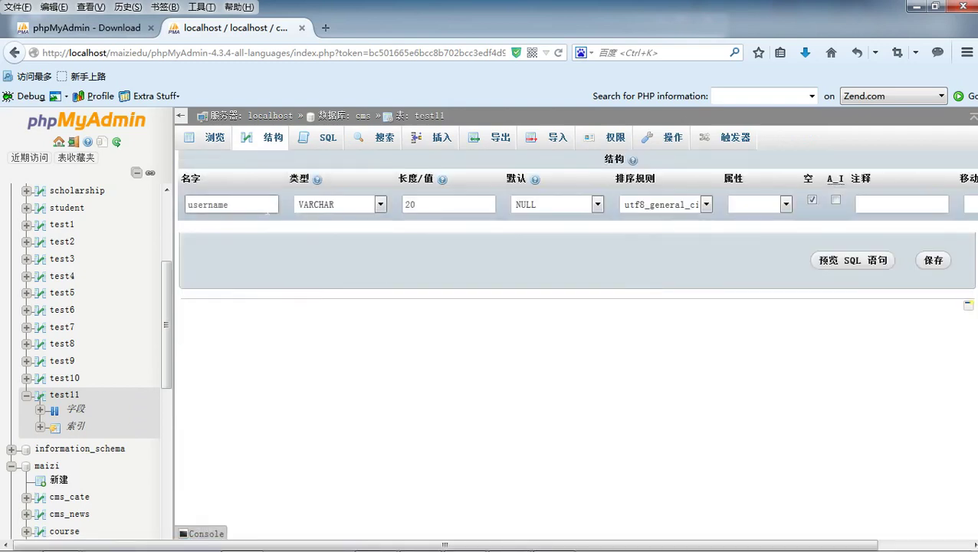
double_click(222, 204)
left_click(231, 204)
type("1")
double_click(410, 204)
type("30")
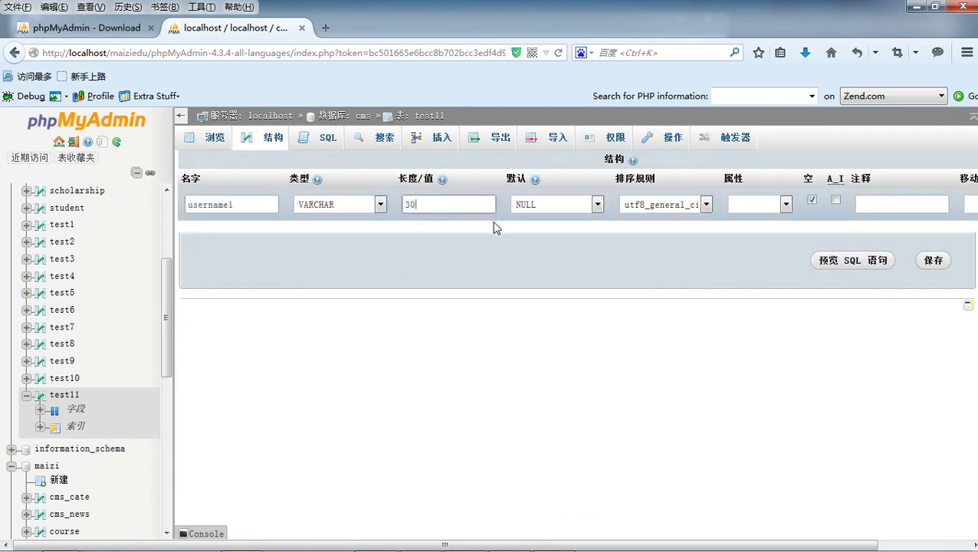
left_click(936, 261)
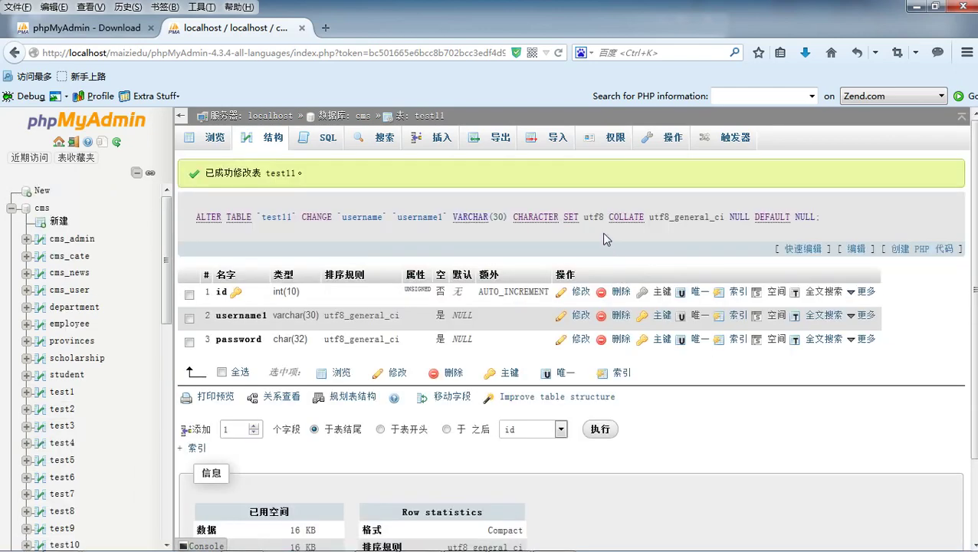
- Minimize the browser and close Computer Management to reveal the desktop
scroll(602, 240, "down", 2)
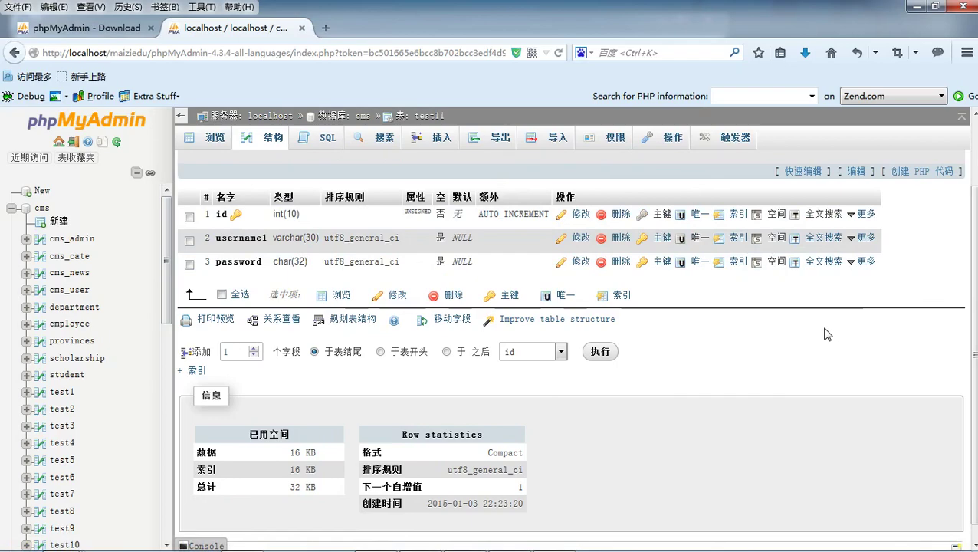
left_click(917, 7)
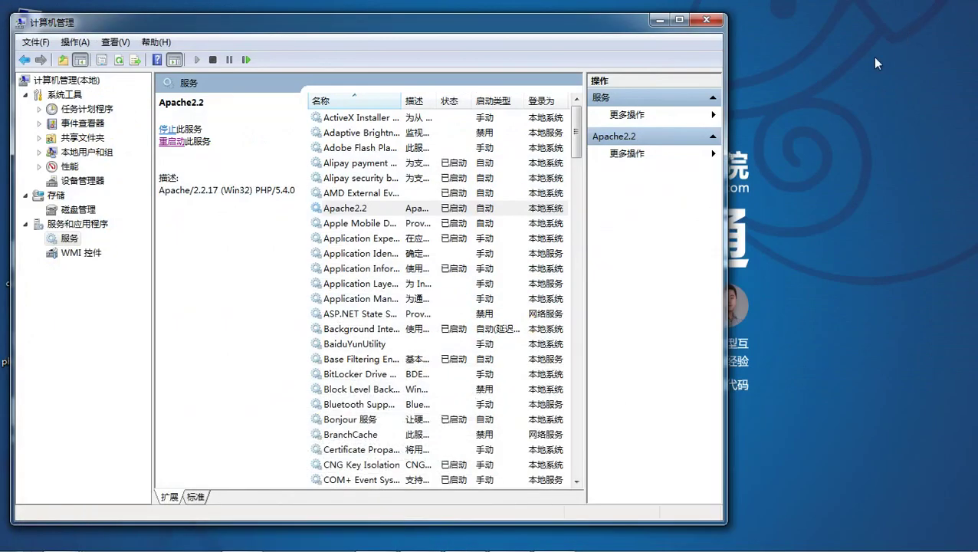
left_click(706, 19)
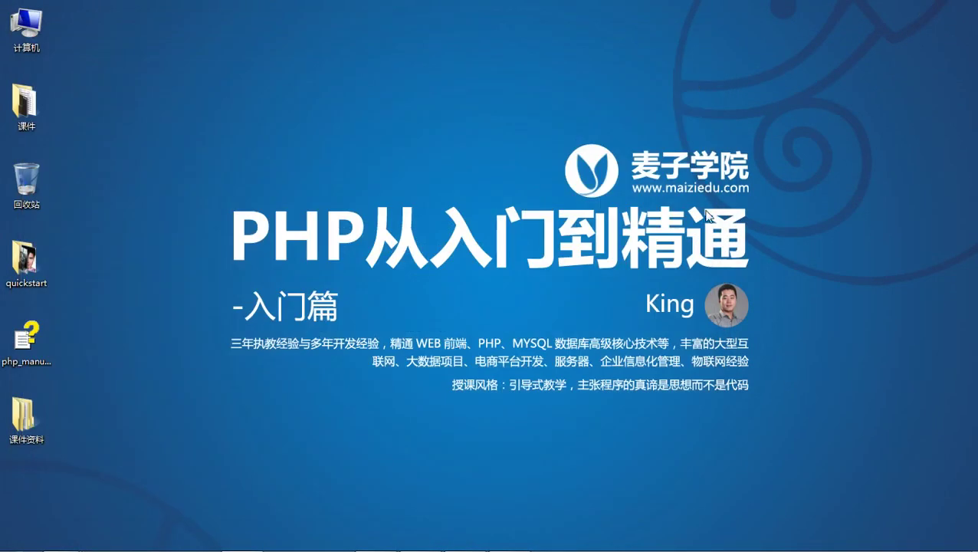